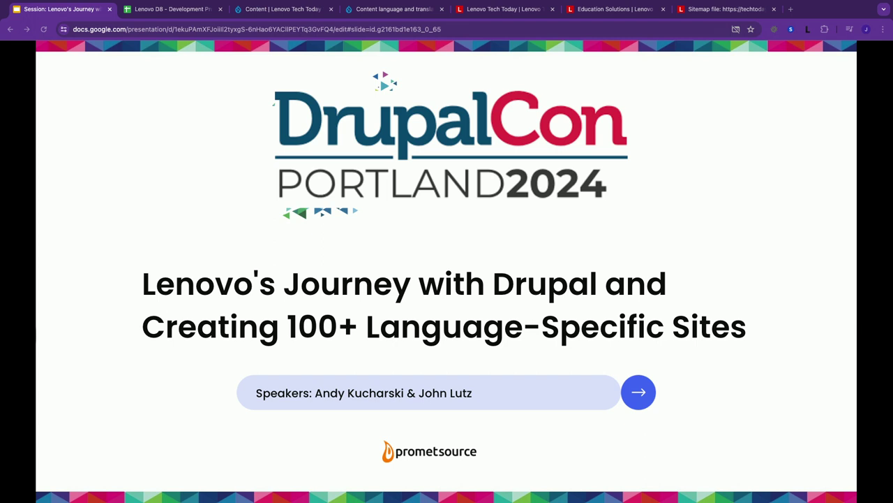
Move through the multilingual digital presence slide to 'How We Differentiate' with its five Promet Source strengths
key(Right)
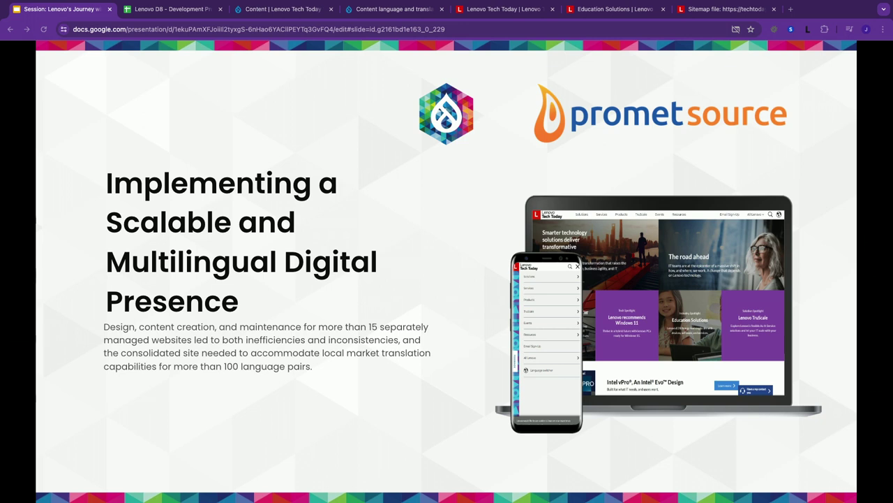
key(Right)
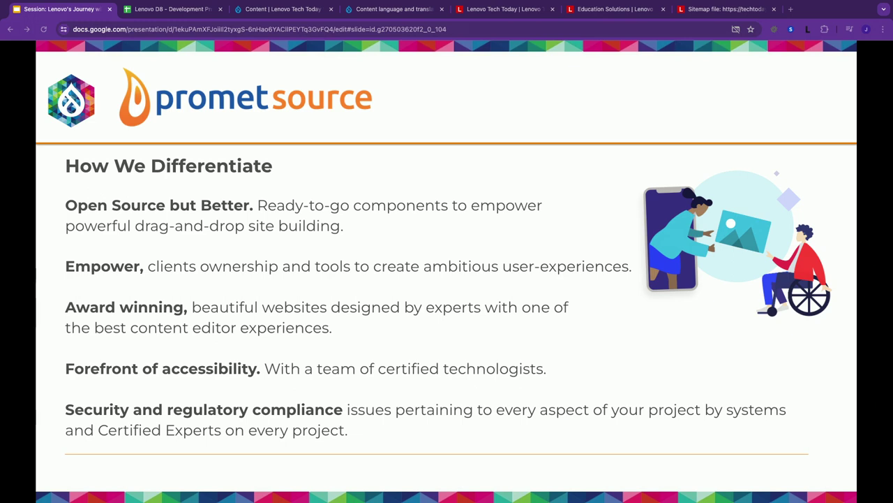
Show the Promet Source slide pairing a palace handstand photo with a suited portrait
key(Right)
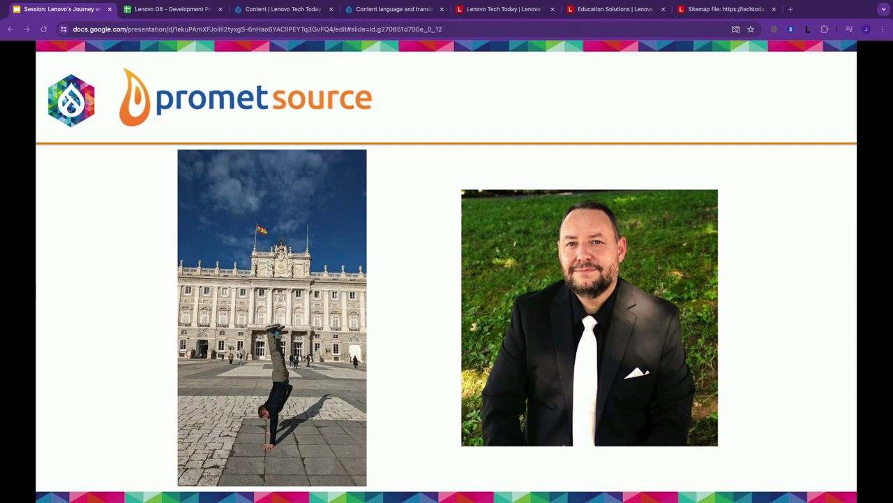
Bring up the 'Smarter is for all' slide with Lenovo diversity and inclusion statistics
key(Right)
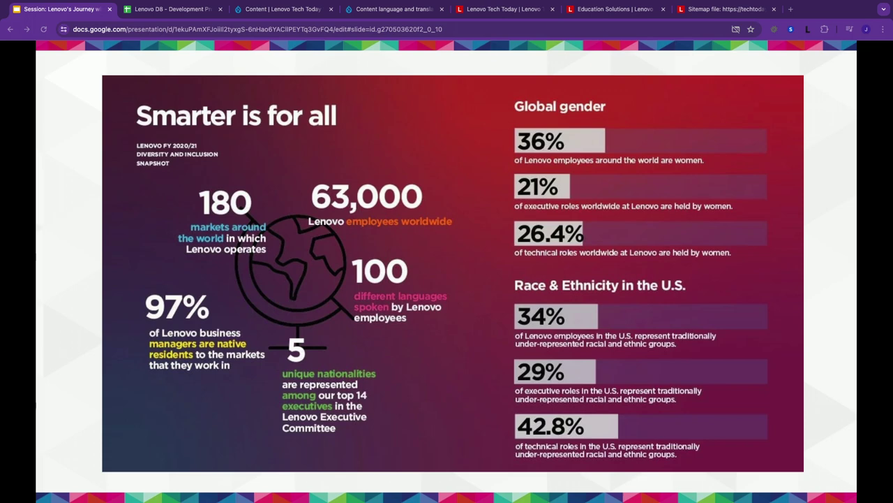
key(Right)
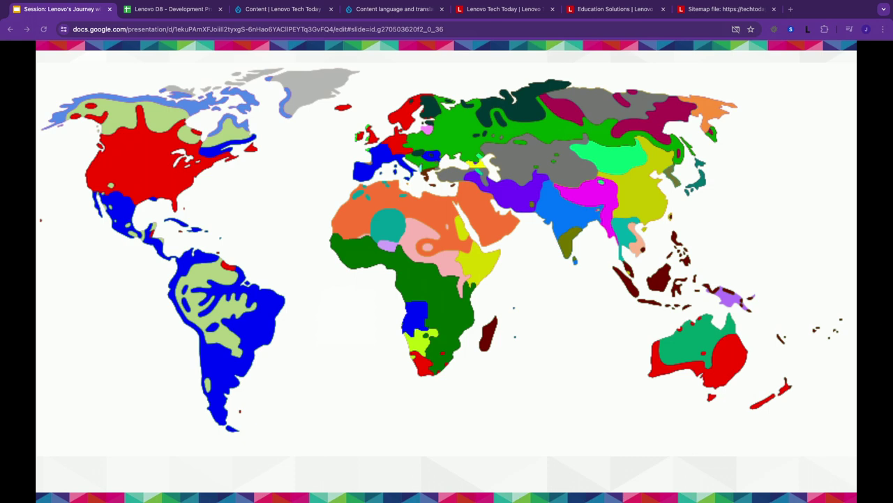
Advance to the 'GDP CARTOGRAM' slide with hexagon regions sized by nominal GDP
key(Right)
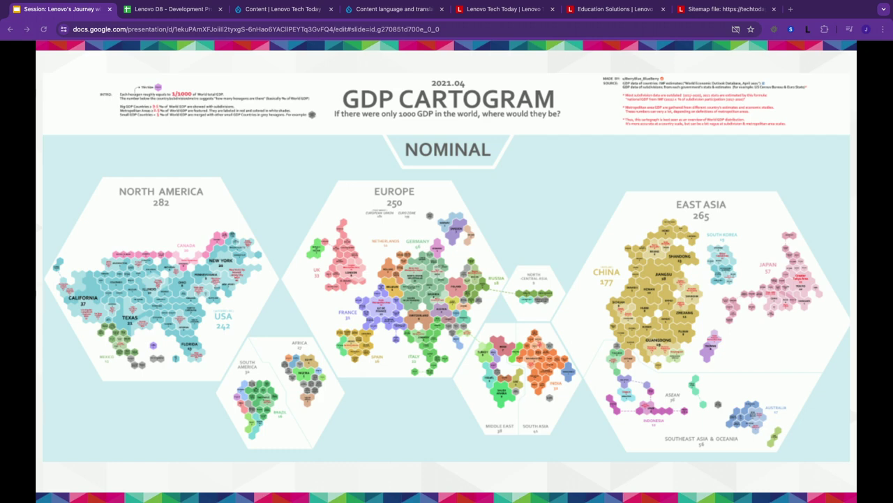
key(Right)
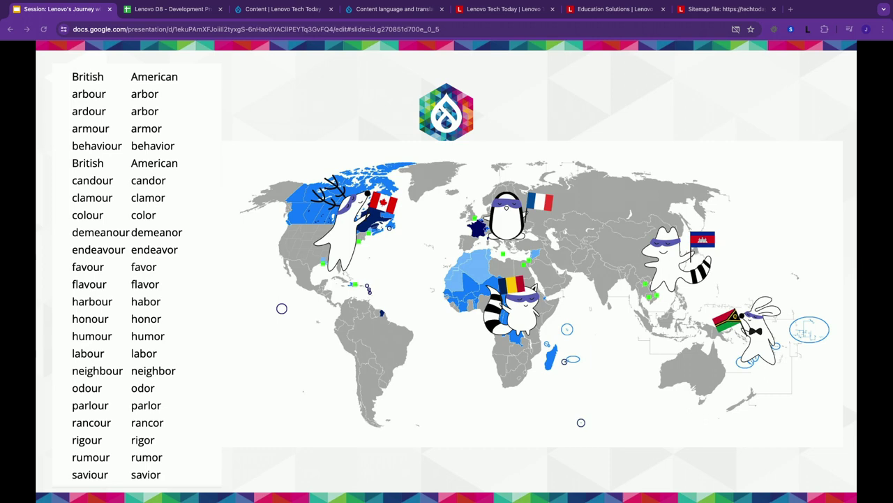
Show the techtoday.lenovo.com sitemap_index.xml slide listing 93 regional sitemap links
key(Right)
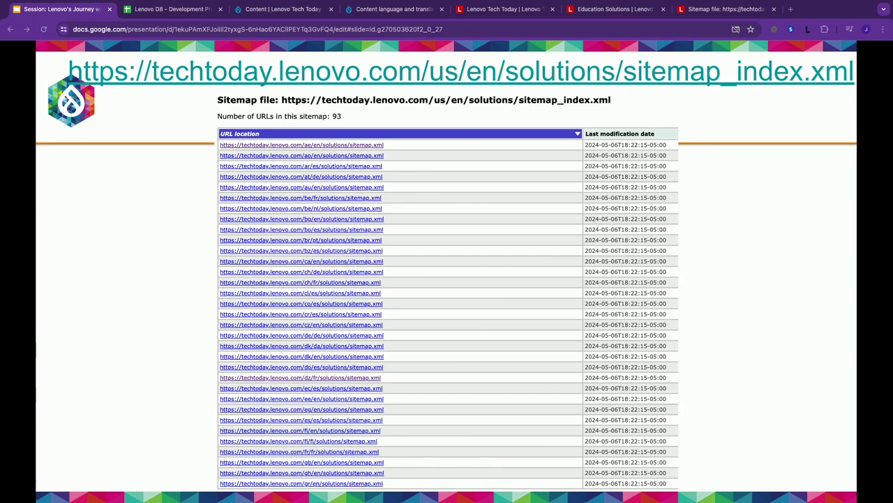
Step through the French, Korean and Japanese Lenovo Tech Today homepage slides
key(Right)
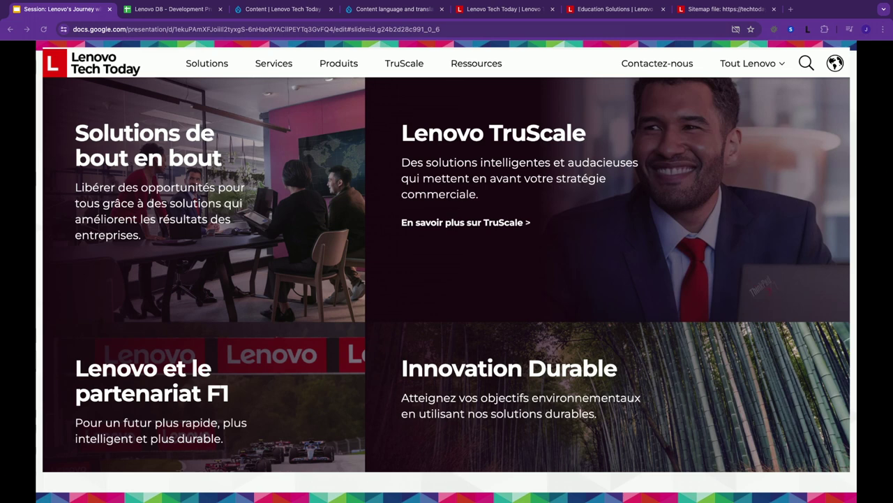
key(Right)
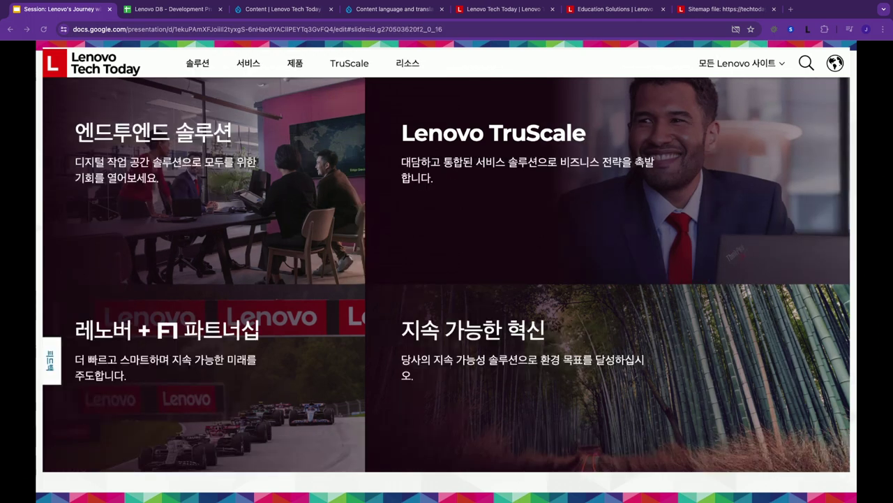
key(Right)
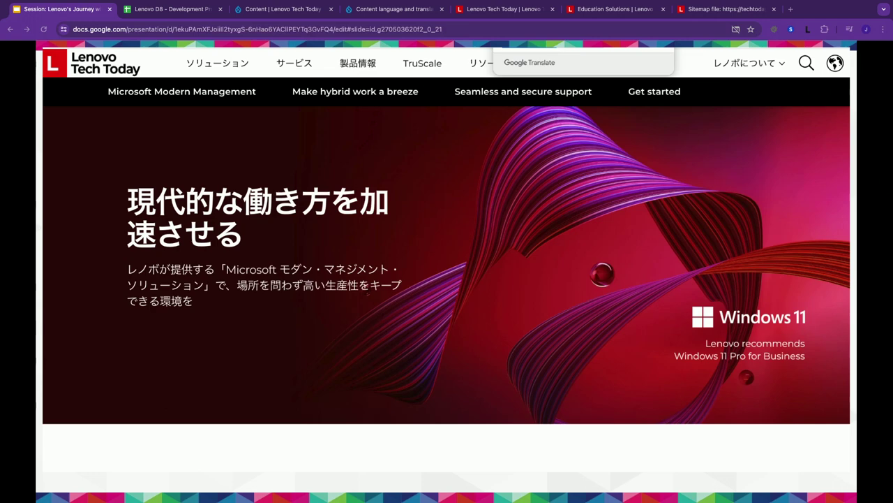
Show the Drupal logo slide flanked by two long Lenovo page screenshots
key(Right)
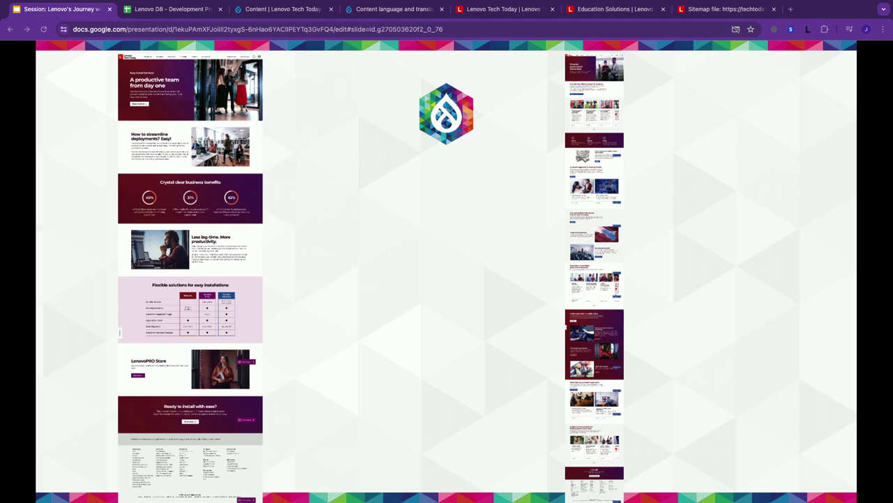
Advance to the 'AWS Regions' world map marking 10 regions and 52 edge locations
key(Right)
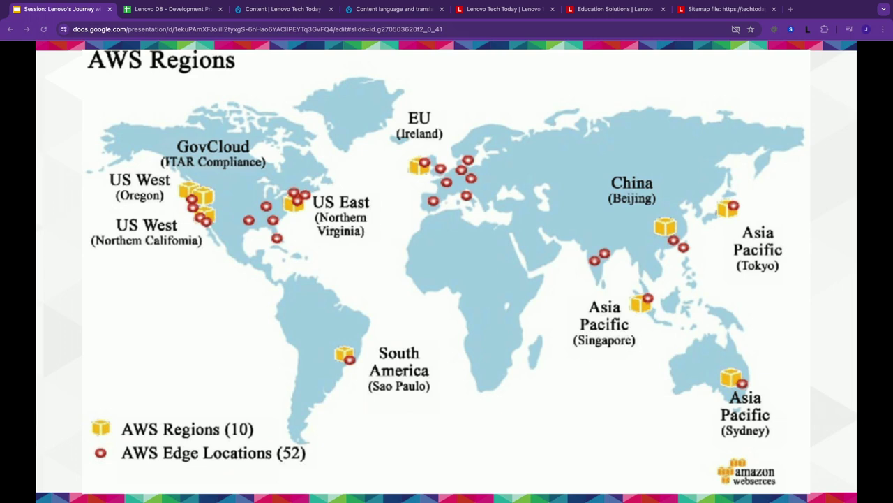
Show the AP-SOUTHEAST-1 AWS architecture diagram with Cloudflare, Akamai and an Aurora cluster
key(Right)
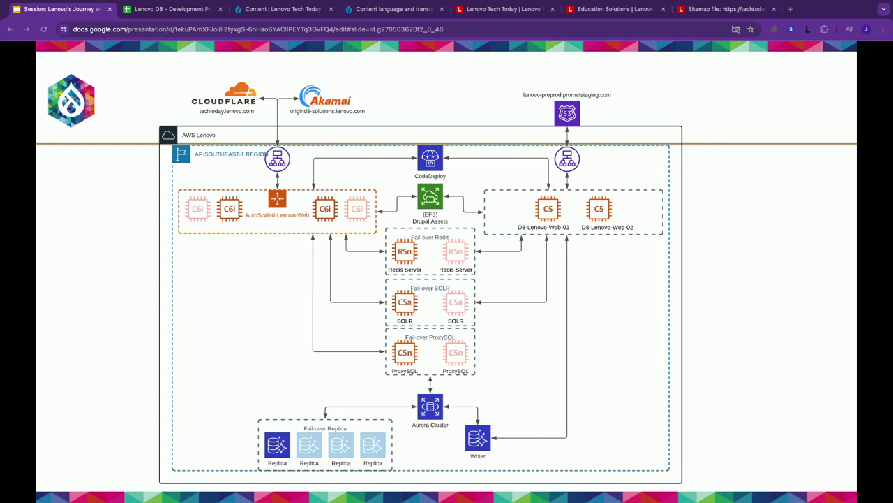
Advance to the slide on GeoIP data with Acquia Cloud Edge, outlining four setup steps
key(Right)
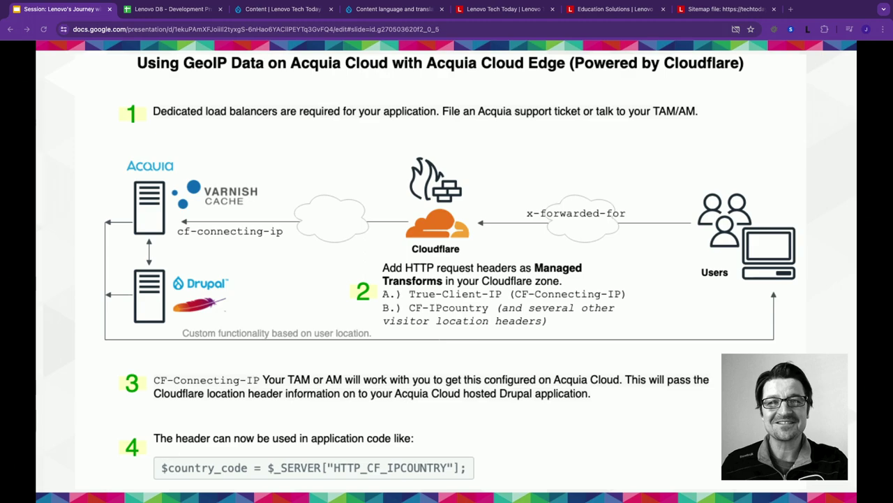
Advance past the sitemap and Japanese Lenovo Tech Today slides to the AWS Regions world map
key(Right)
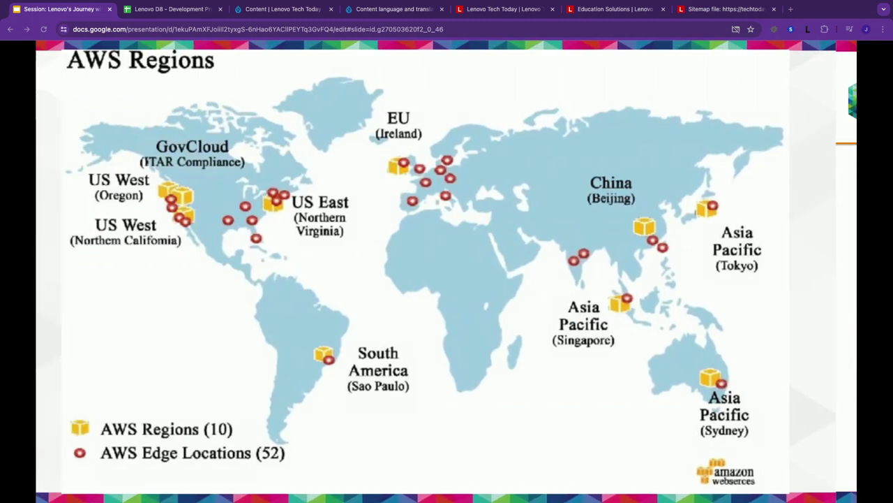
key(Right)
key(Right)
key(Right)
key(Right)
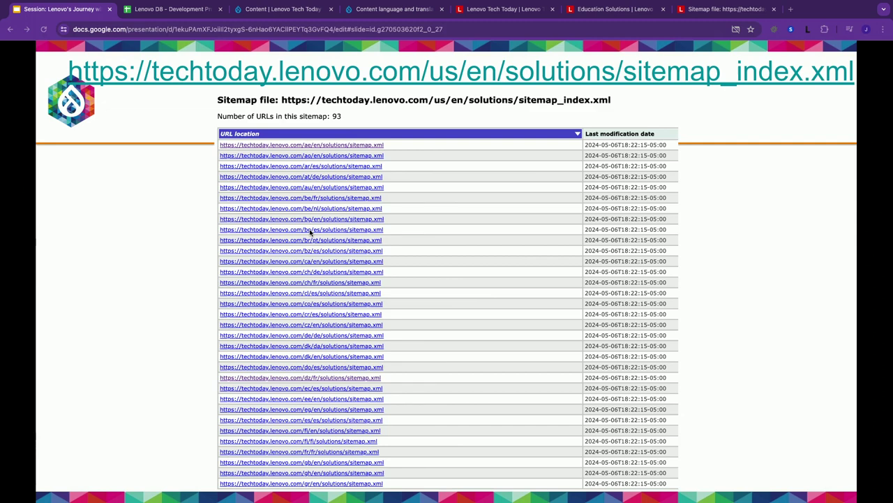
key(Right)
key(Right)
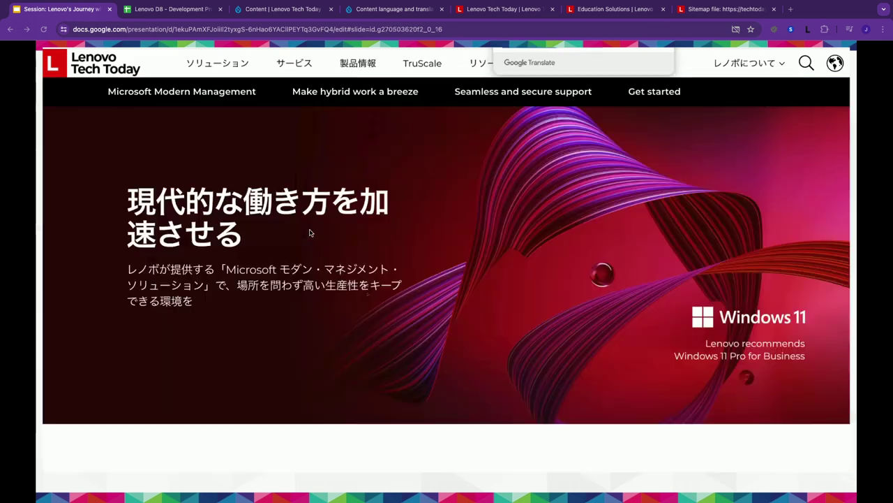
key(Right)
key(Right)
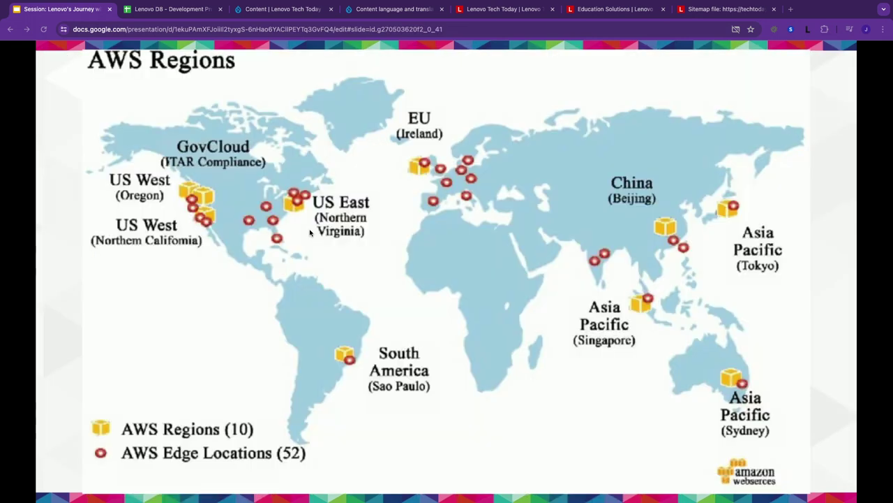
key(Right)
key(Right)
key(Right)
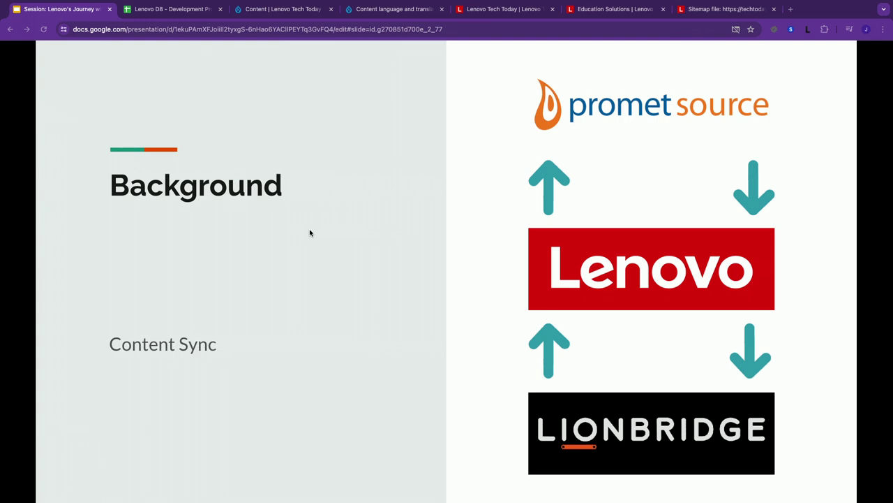
Advance to the Content Sync slide 'The “Ask”' with its three translation requirements
key(Right)
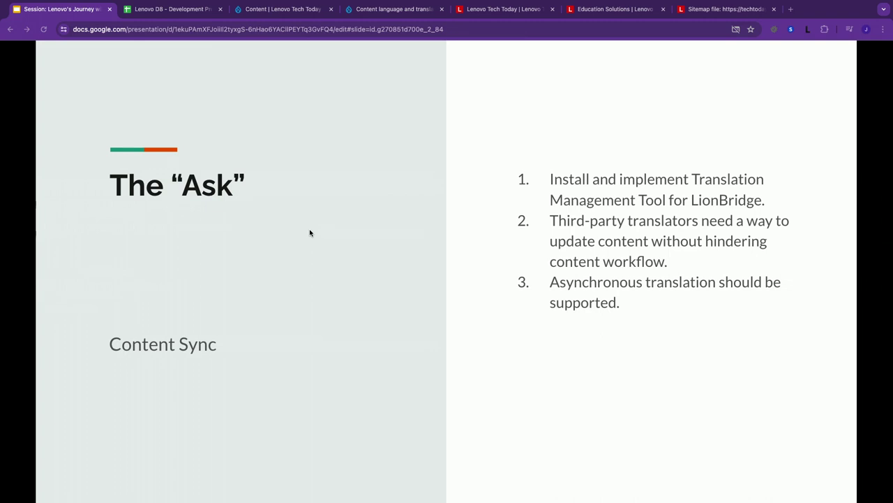
Advance to the 'How it works' slide showing the Lenovo–TMGMT–LionBridge translation cycle
key(Right)
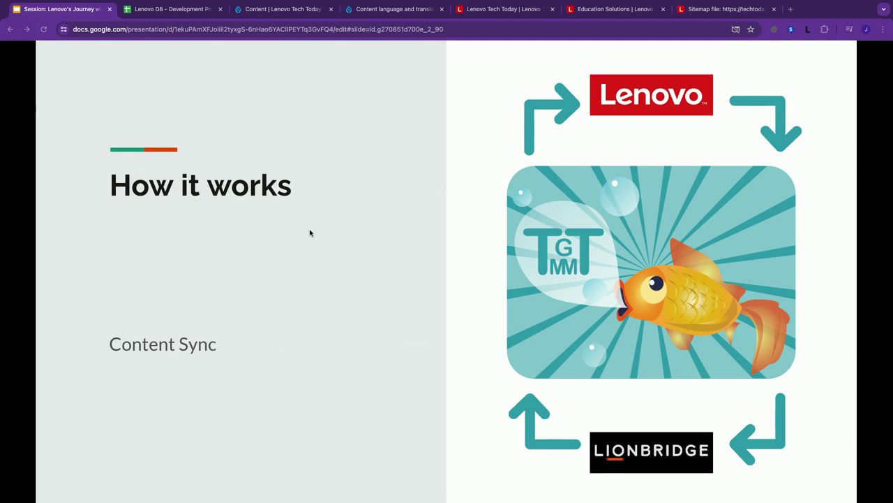
Advance to 'The problem' slide listing four Translation Management Tool limitations
key(Right)
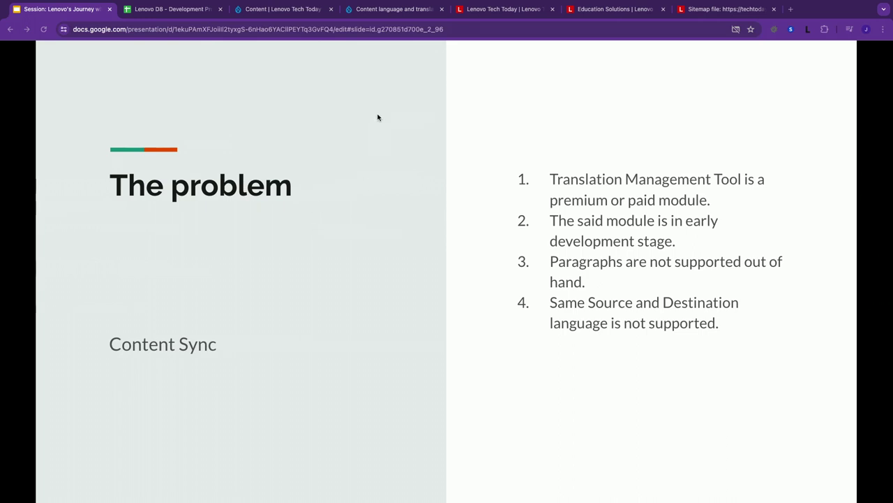
Switch to the Lenovo Tech Today Solutions page and scroll through it
click(486, 15)
scroll(465, 153, down, 5)
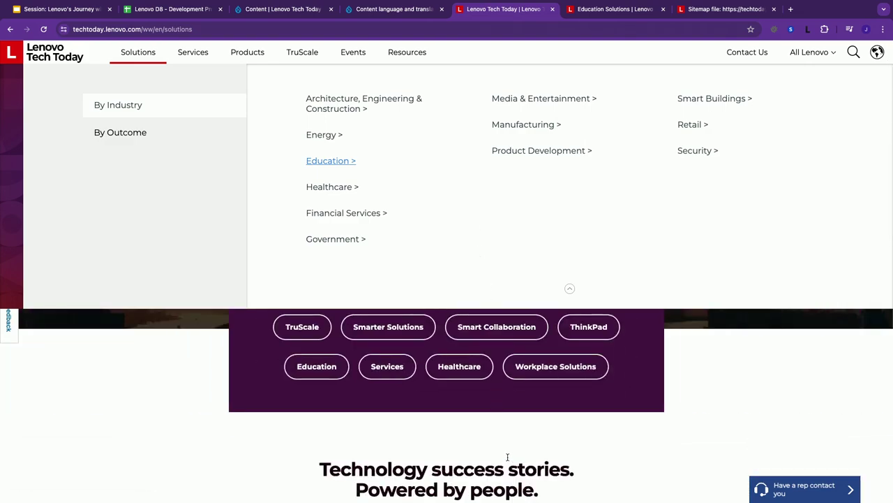
scroll(502, 441, down, 3)
scroll(495, 435, down, 6)
scroll(494, 434, down, 6)
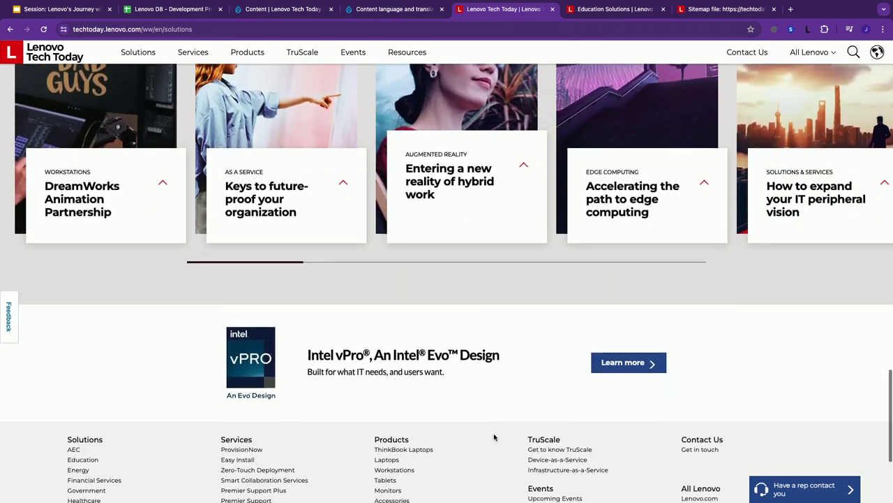
scroll(494, 436, down, 2)
scroll(495, 436, up, 15)
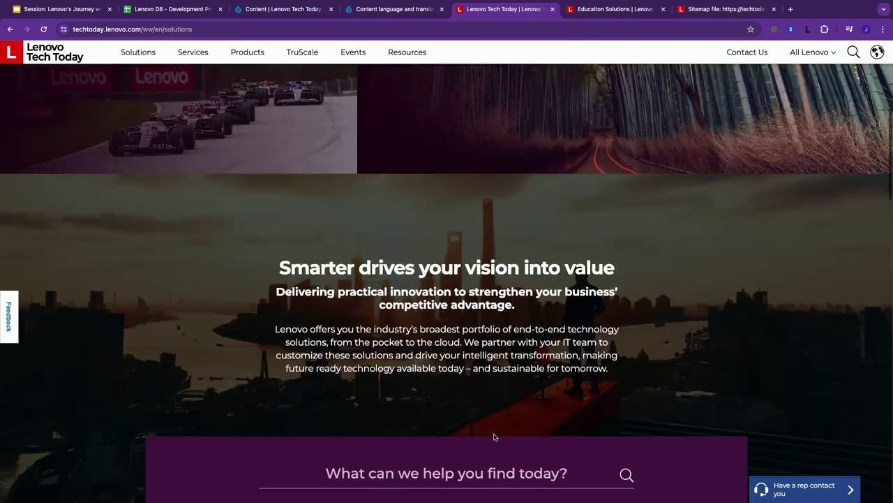
scroll(494, 434, down, 1)
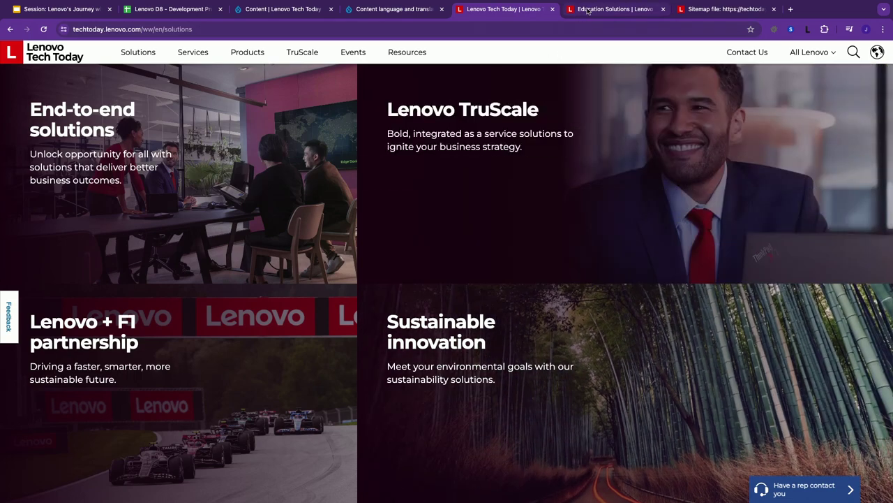
Open Education Solutions and scroll down to the 'Take a wider view of Lenovo Education' cards
click(587, 10)
scroll(532, 203, down, 10)
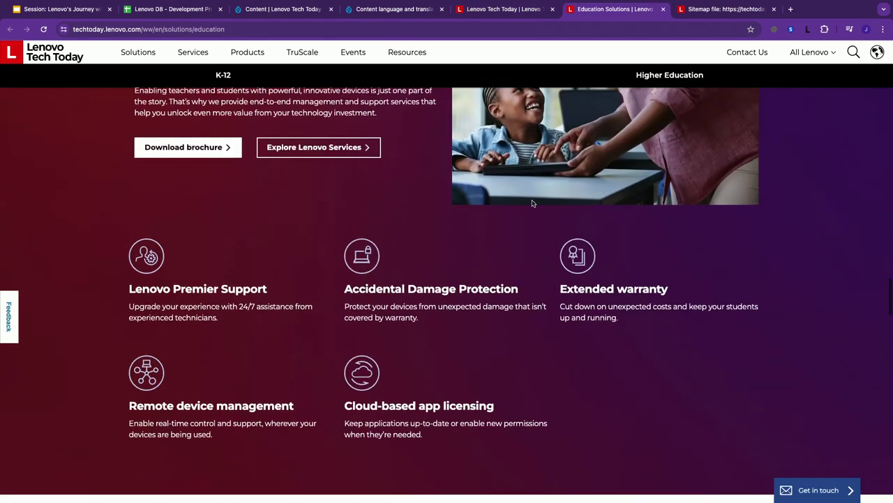
scroll(533, 204, down, 10)
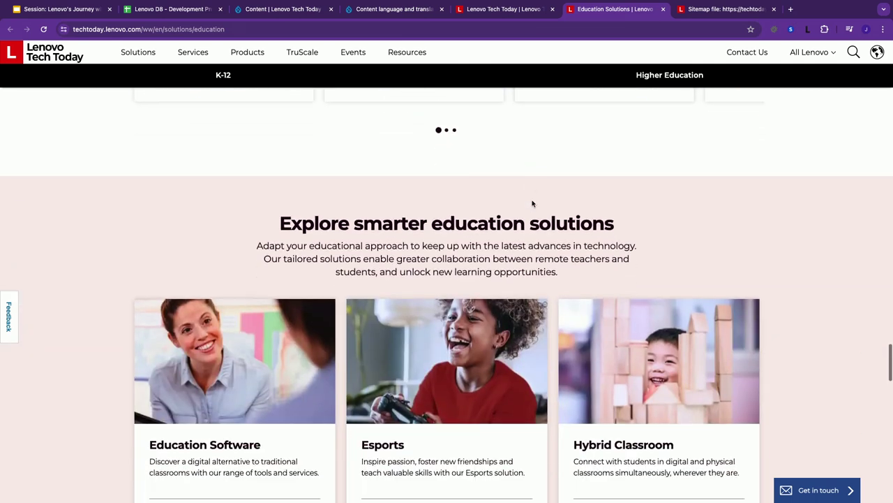
scroll(533, 203, down, 10)
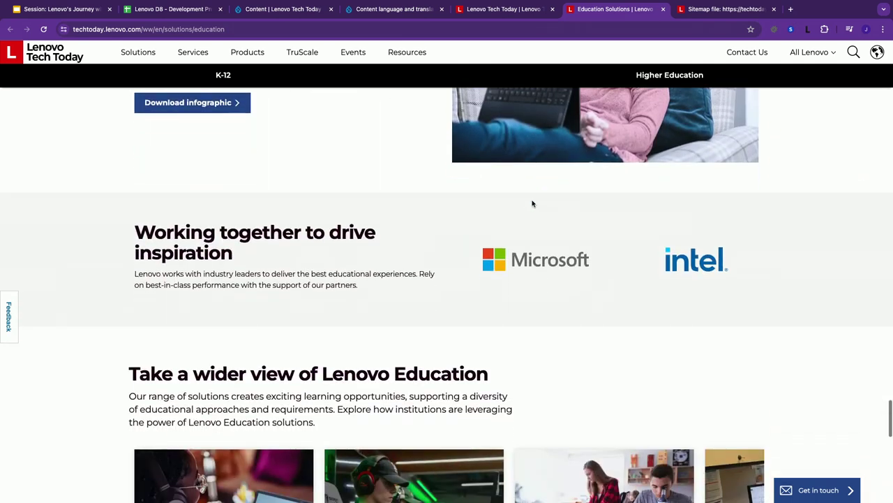
scroll(533, 203, down, 2)
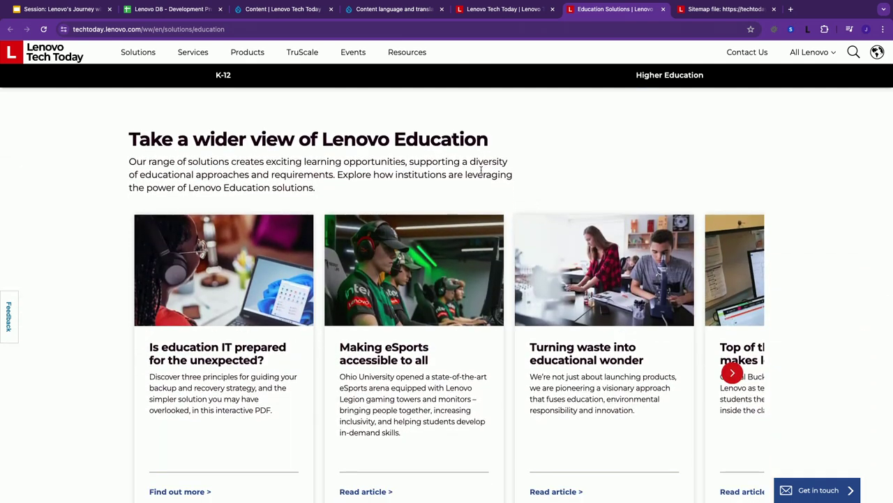
Return to the presentation and show 'The proposed solutions (pros and cons)' slide
click(90, 10)
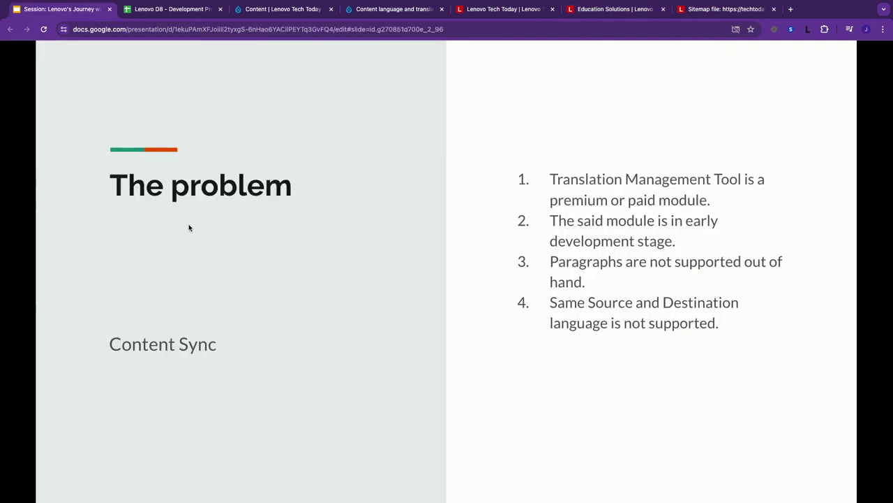
key(Right)
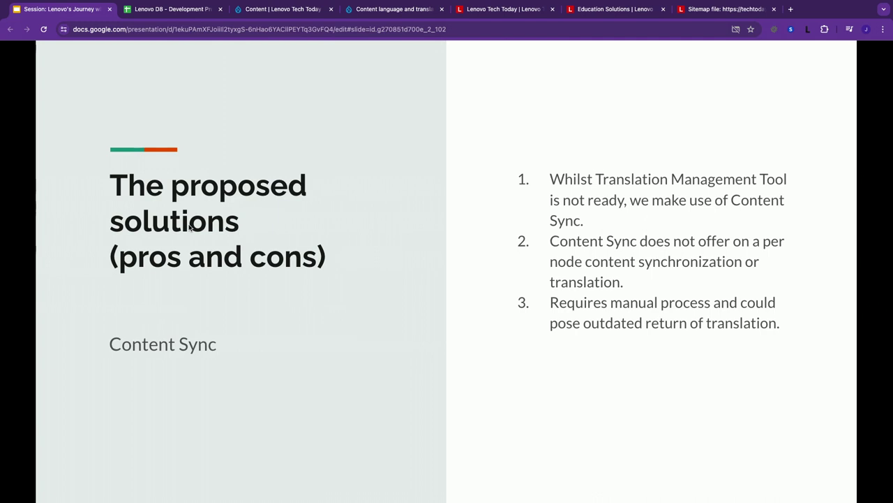
Step through 'The solution' to 'The result' slide, briefly revisiting the pros-and-cons slide
key(Right)
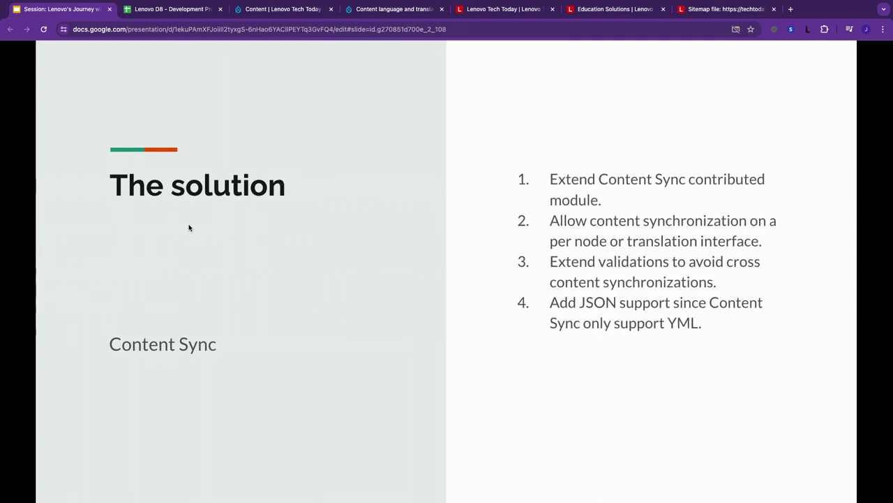
key(Left)
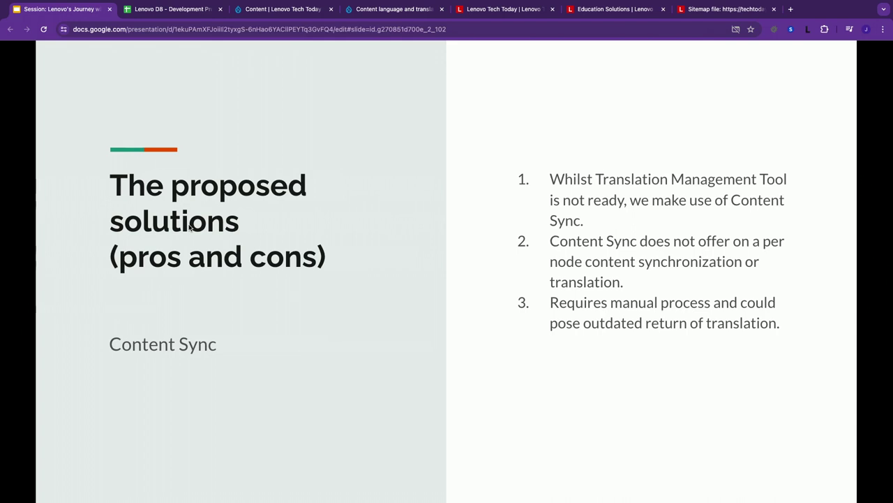
key(Right)
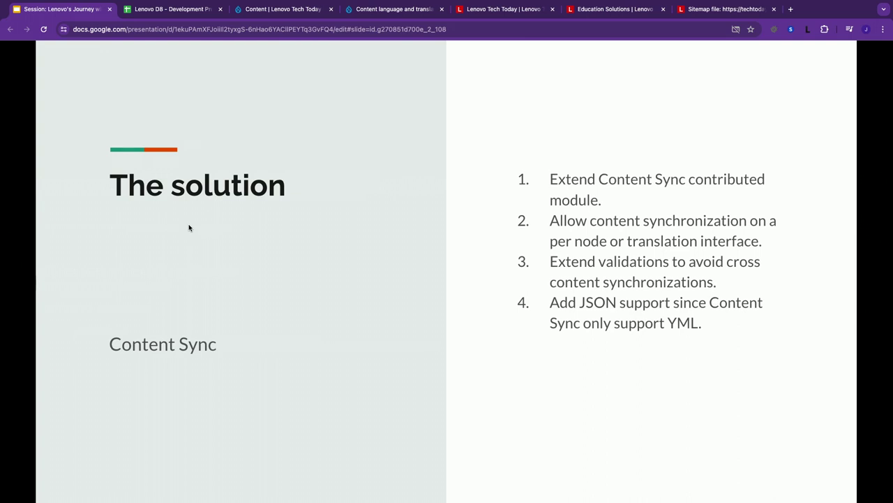
key(Right)
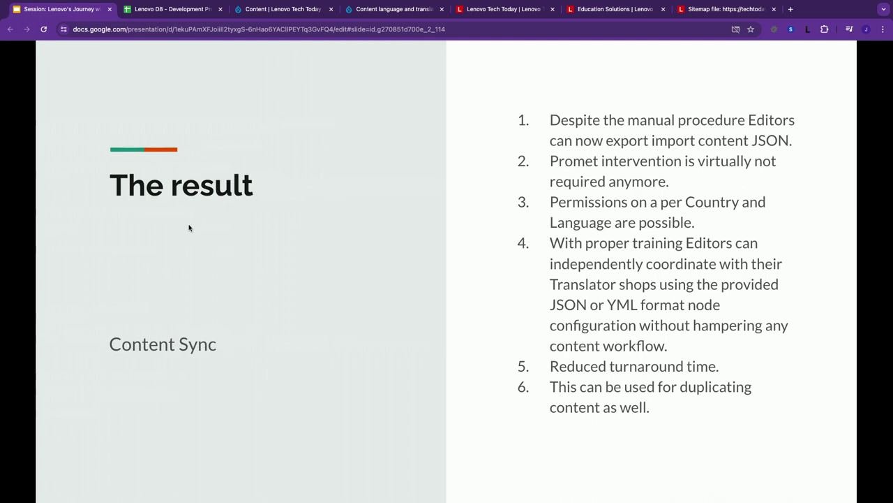
Advance through the Export UI and Import UI slides to the Improvements slide
key(Right)
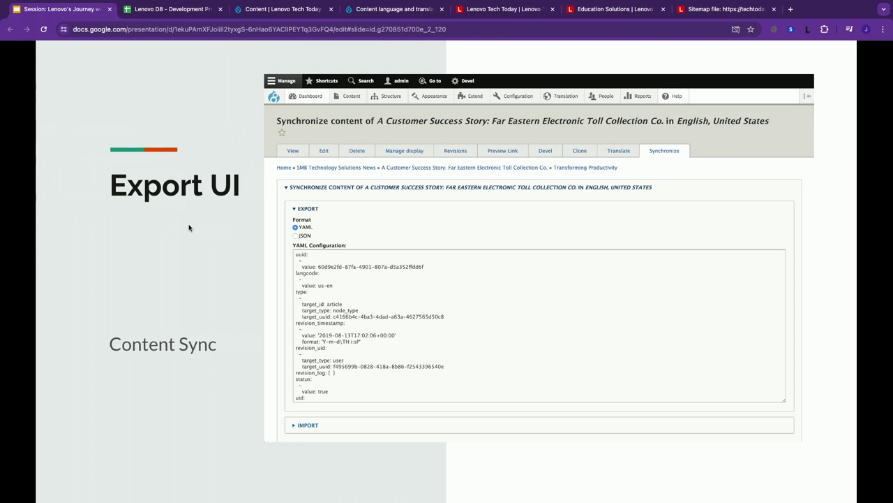
key(Right)
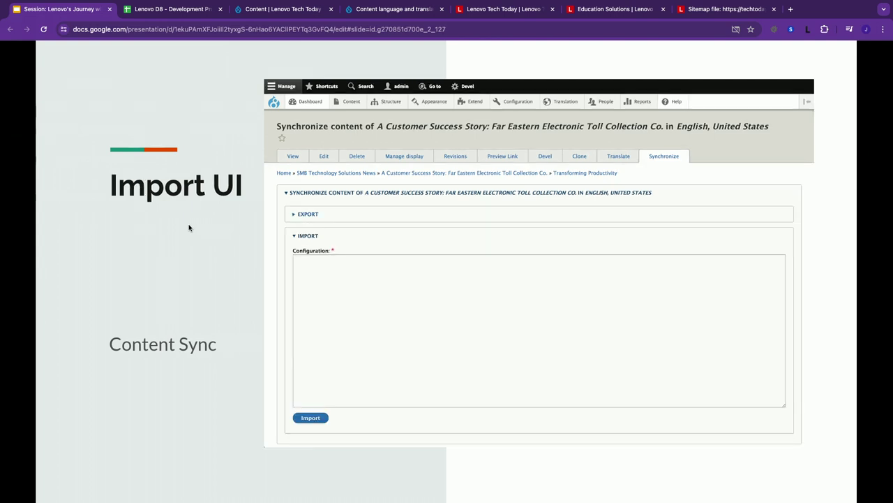
key(Right)
key(Left)
key(Right)
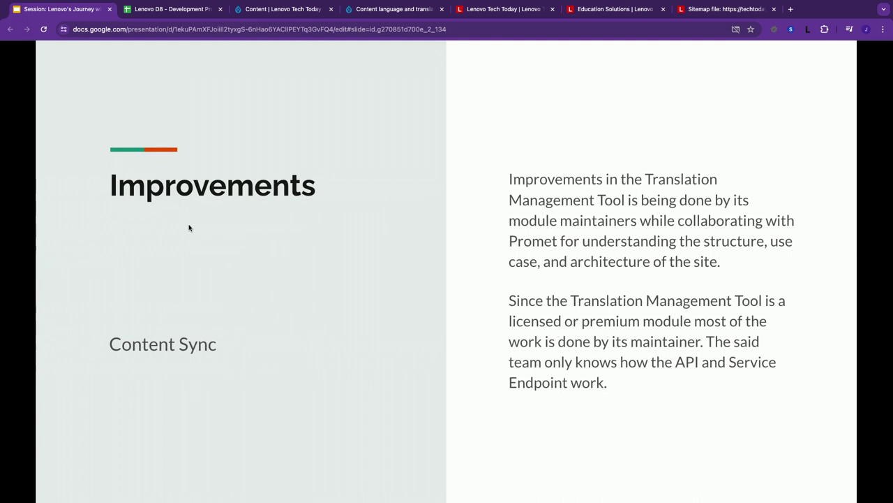
Advance to the APM dashboard slide for Lenovo Staging - Main with Apdex 0.47
key(Right)
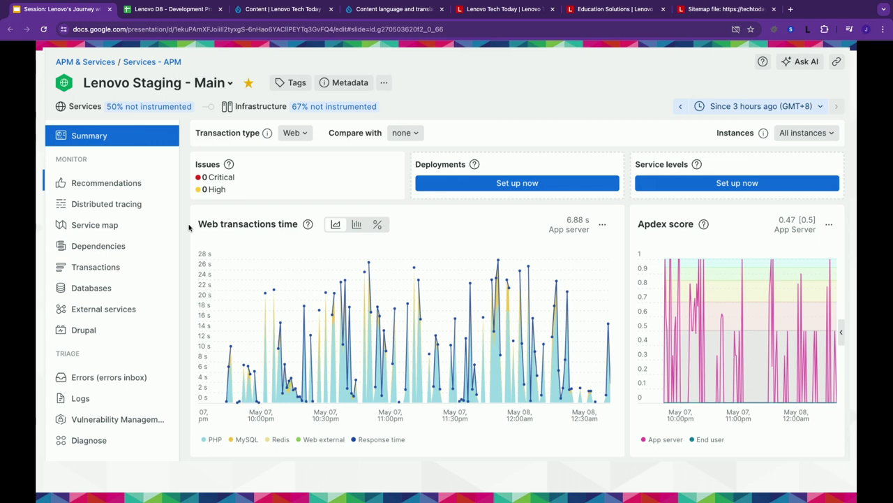
key(Right)
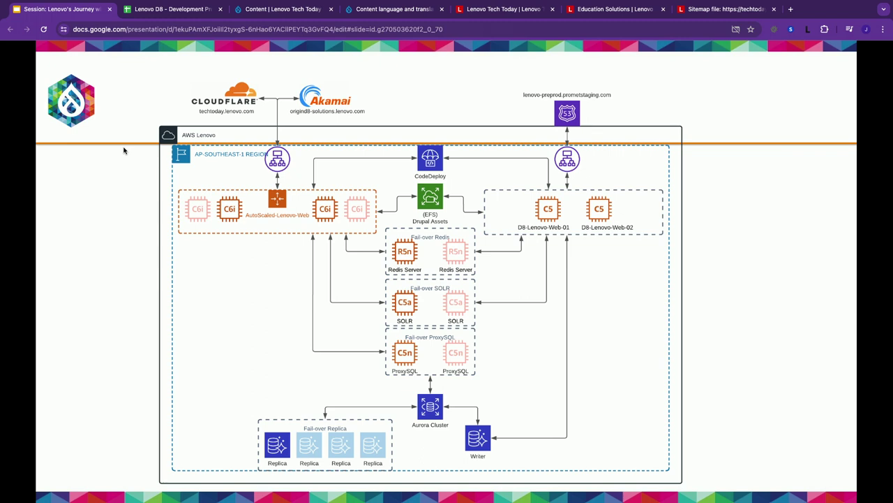
Advance to the Lenovo AWS server list table of instances
key(Right)
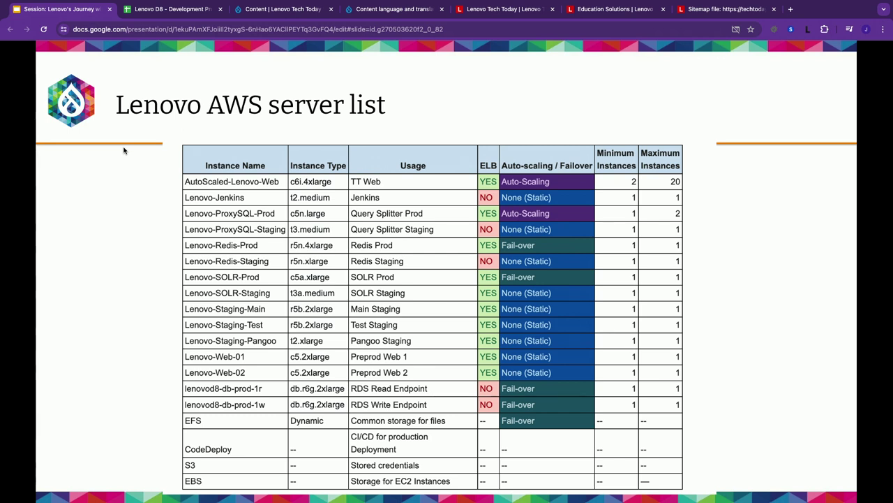
Advance to the Lenovo testimonial slide (slide 30) and leave the slideshow for the editor
key(Right)
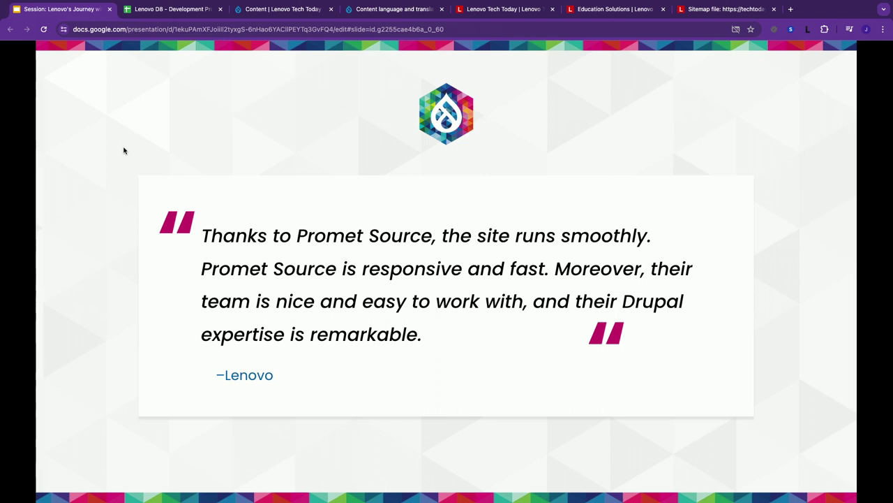
key(Escape)
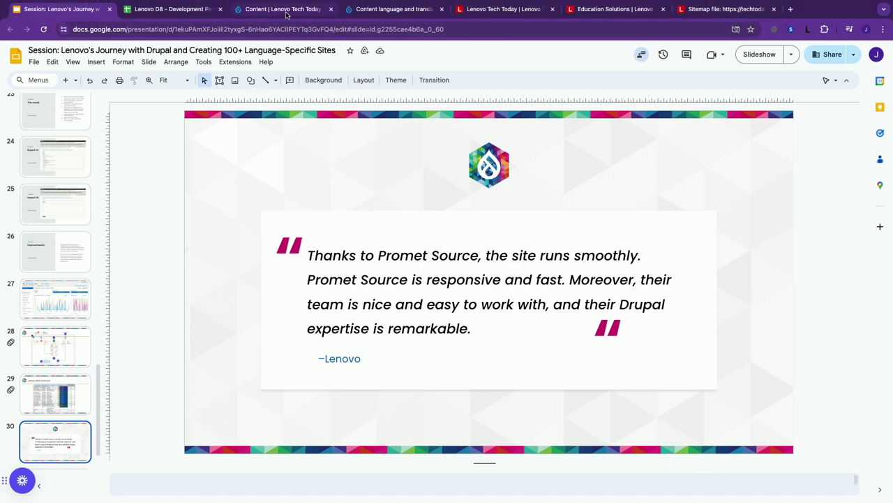
In the Drupal admin, load the full unfiltered Content list and open the Algeria (French) 'asdf' page
click(286, 11)
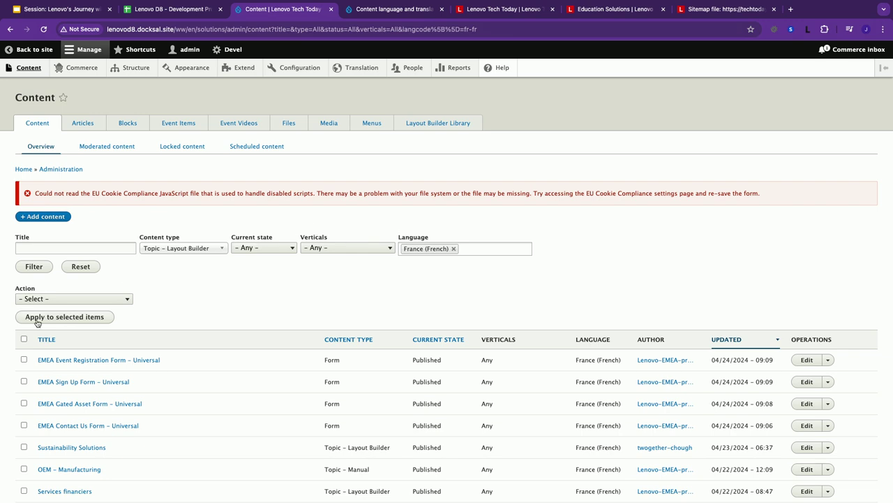
click(33, 72)
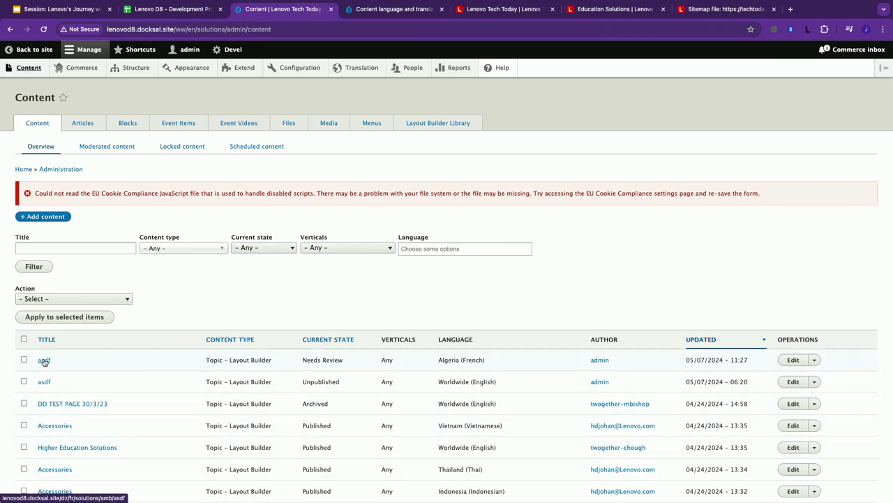
click(44, 360)
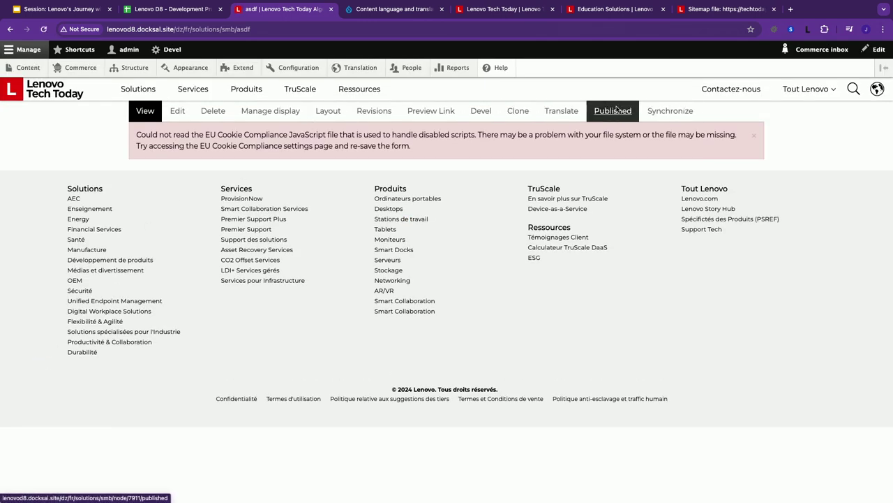
On asdf's Synchronize page, preview the export as JSON then YAML, and expand the empty Import section
click(660, 112)
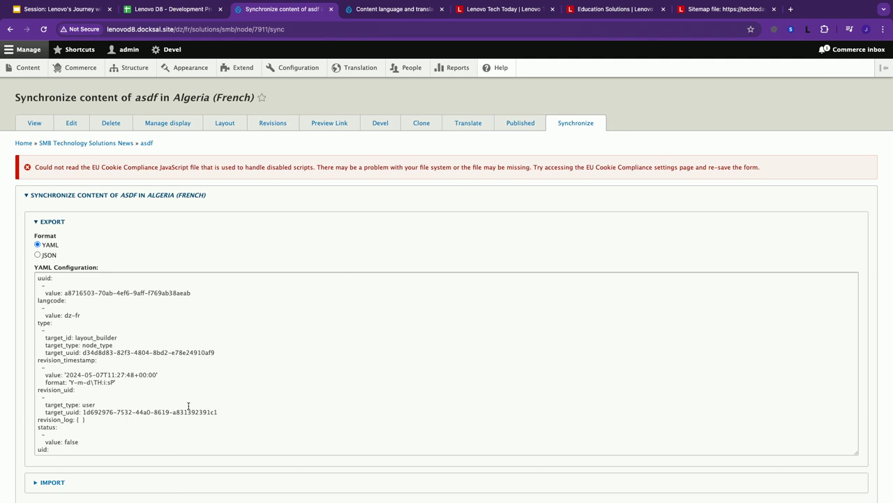
click(50, 256)
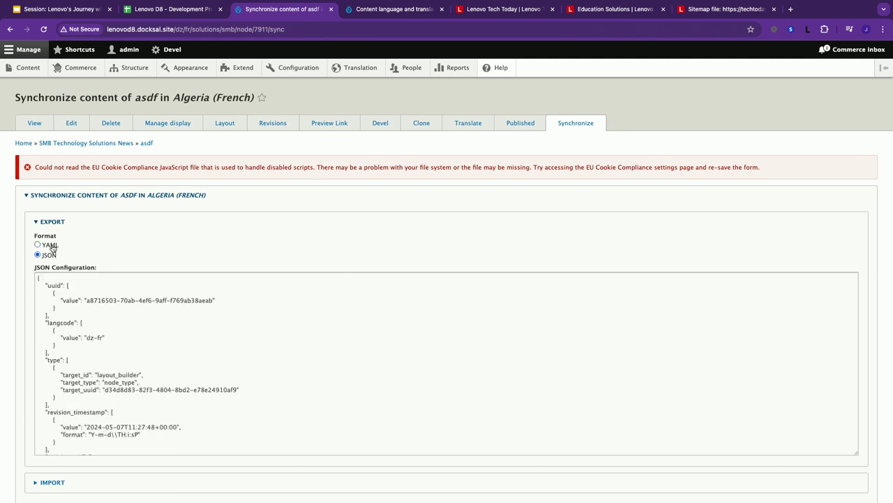
click(50, 245)
scroll(49, 321, down, 3)
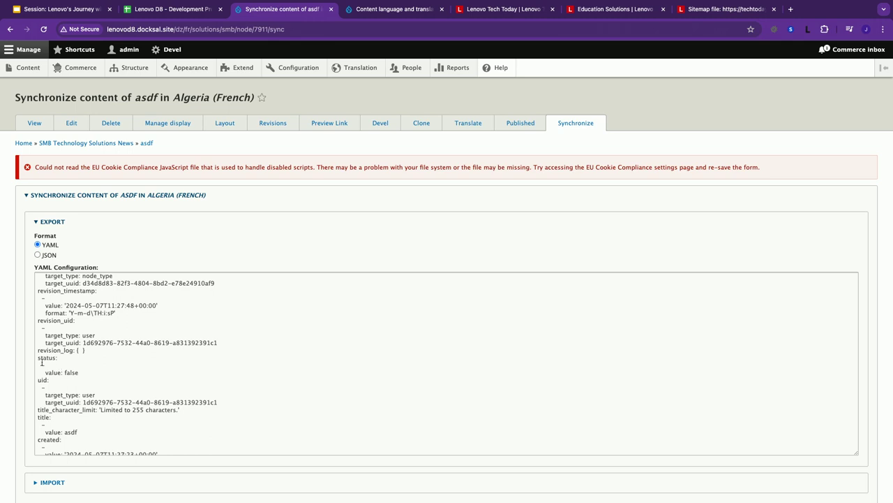
scroll(12, 362, down, 2)
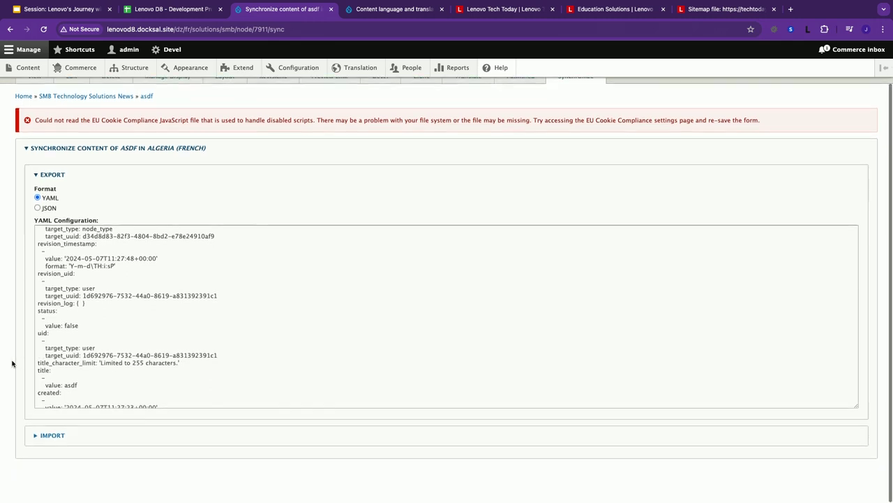
click(53, 437)
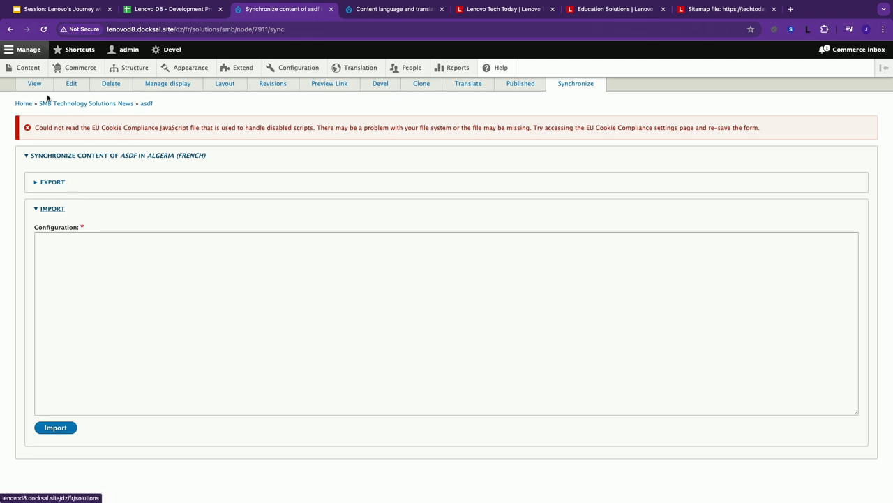
Check asdf's Published translations, then open the Vietnam (Vietnamese) Accessories page and close its image popup
click(519, 84)
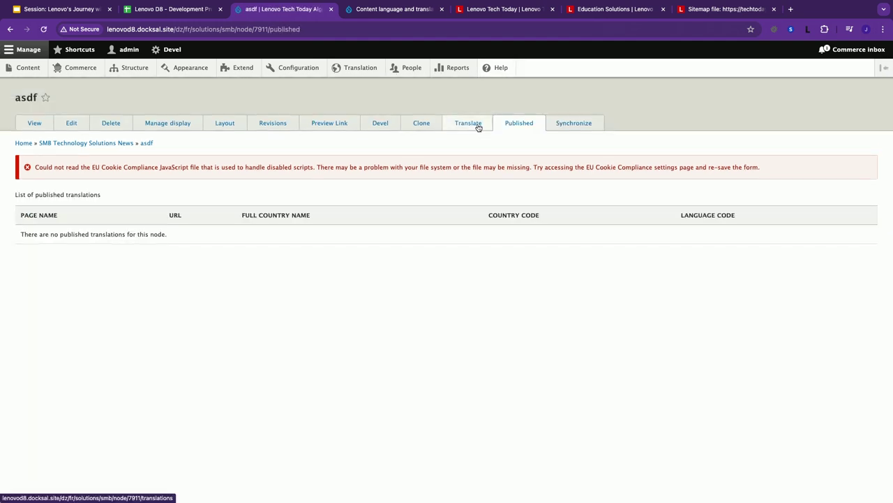
mouse_move(53, 71)
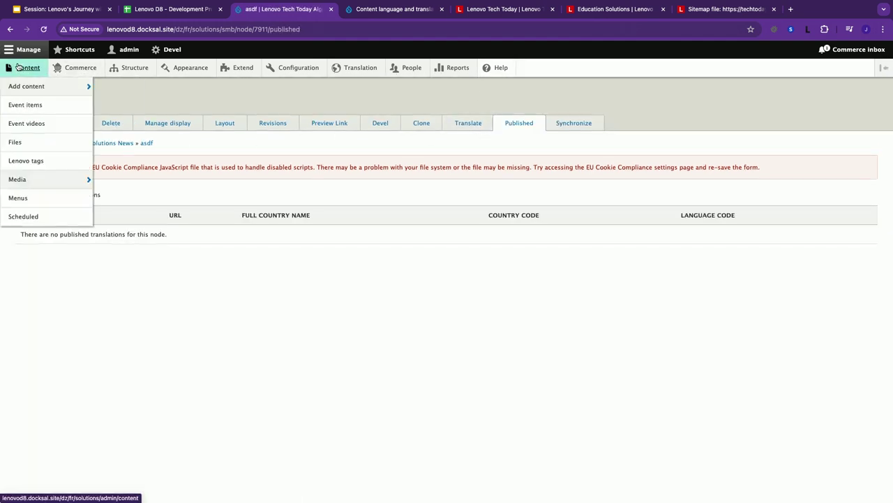
click(21, 68)
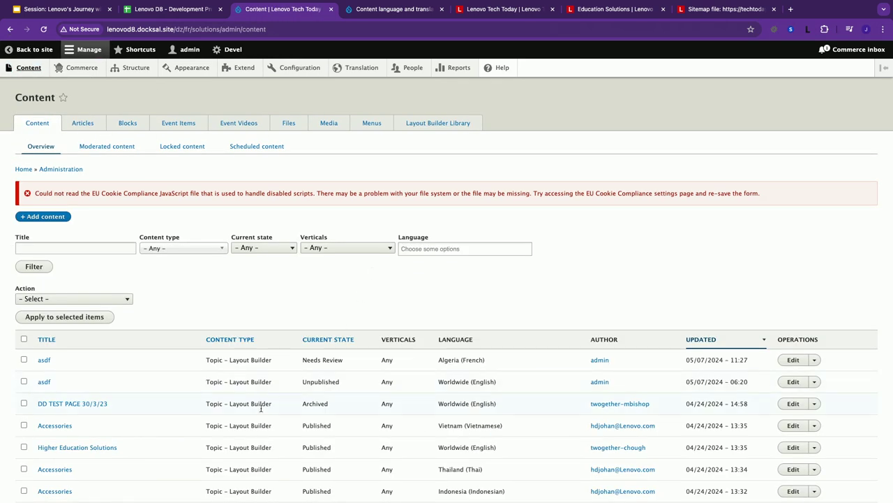
click(56, 426)
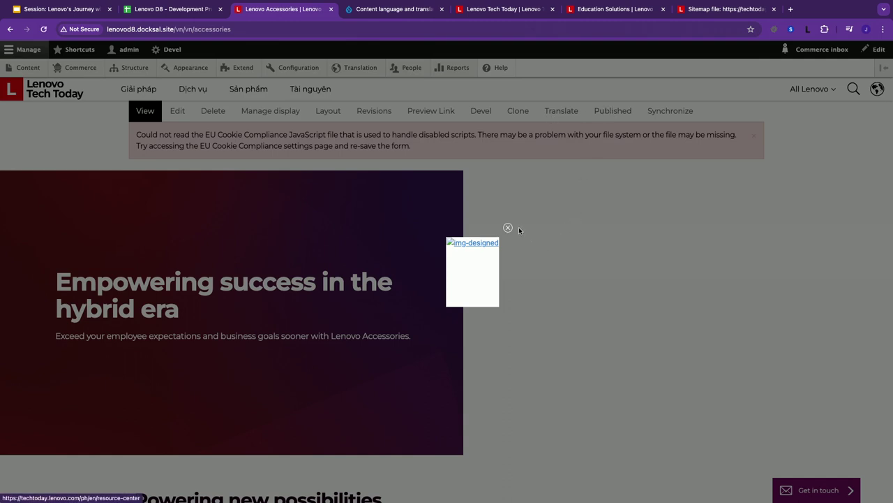
click(508, 227)
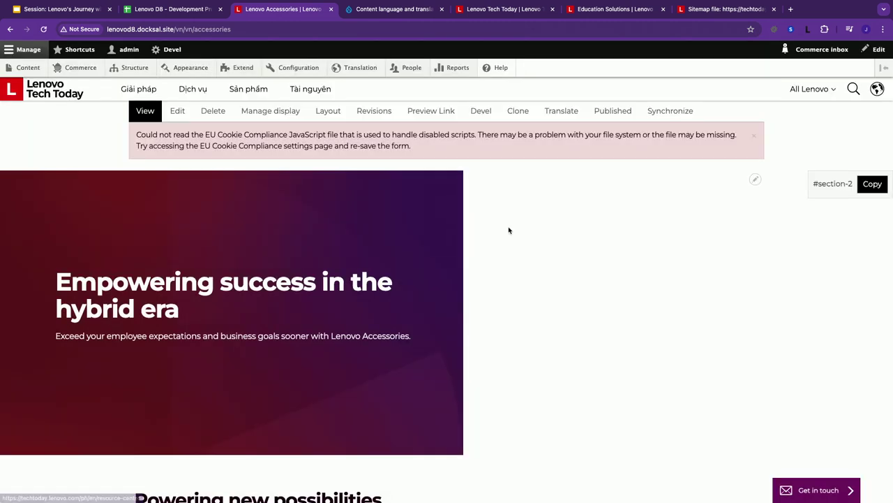
Review the Accessories translations table, then list its published translations from Australia to Worldwide
click(548, 119)
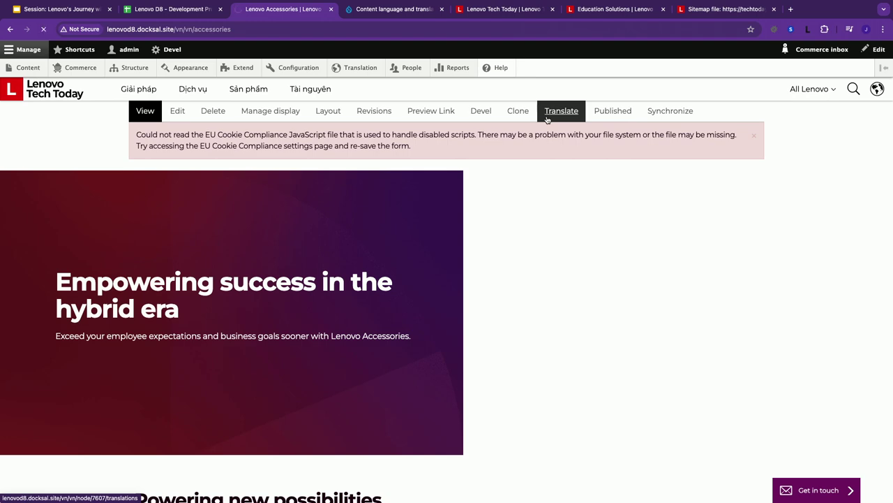
scroll(473, 323, down, 3)
scroll(473, 323, down, 9)
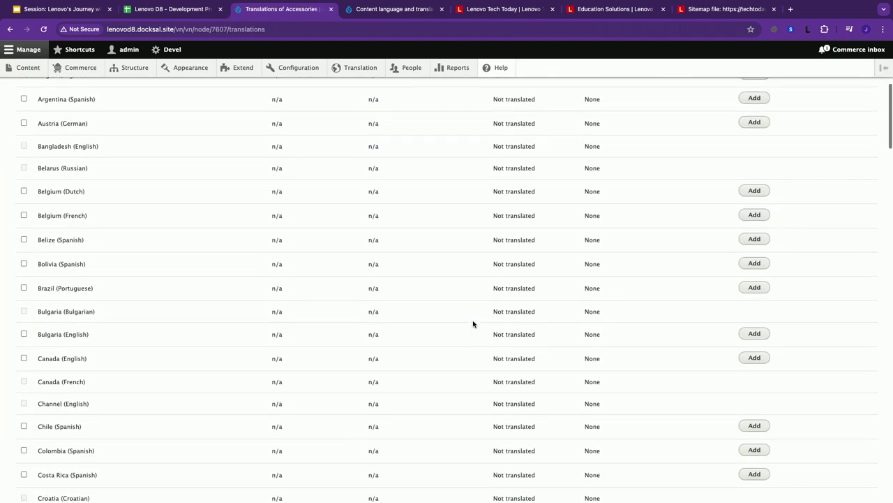
scroll(474, 323, down, 2)
scroll(474, 323, up, 15)
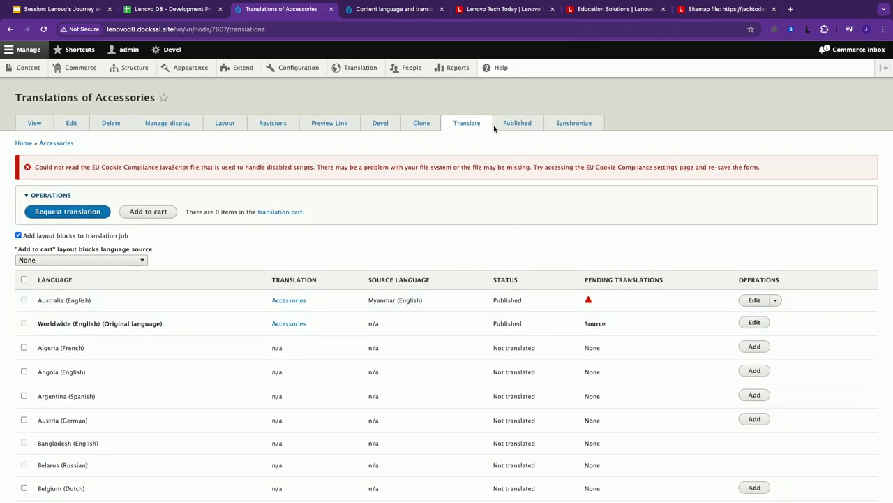
click(504, 123)
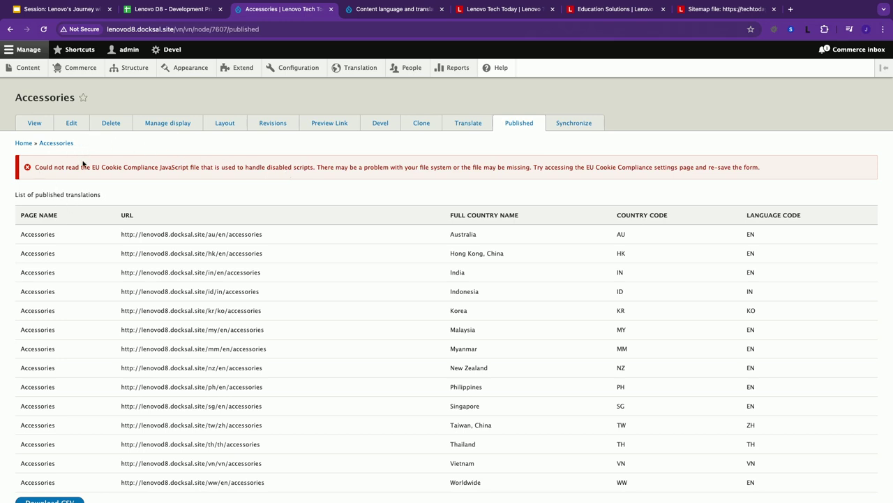
View the Vietnamese Accessories page, then open its Translations of Accessories overview
click(40, 130)
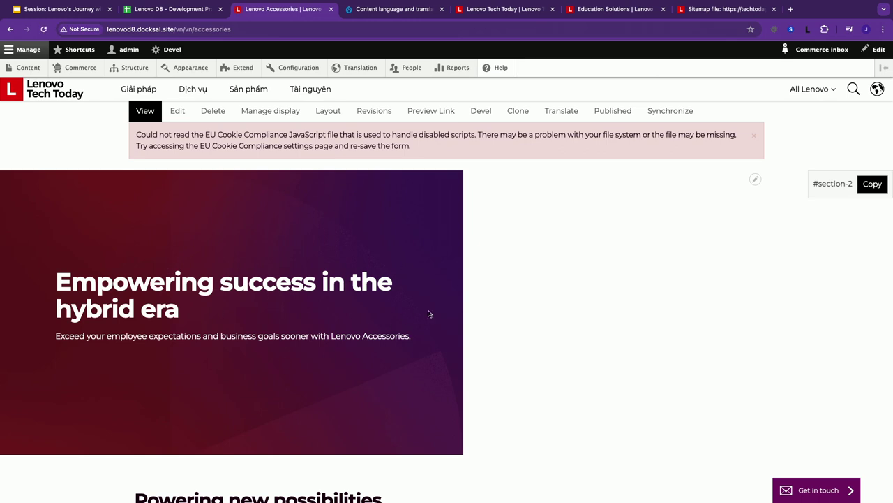
scroll(548, 297, down, 1)
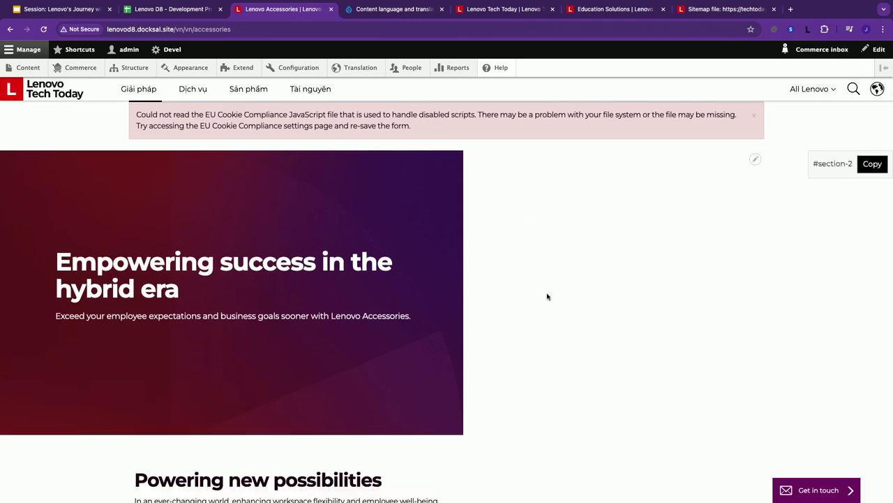
scroll(547, 297, down, 2)
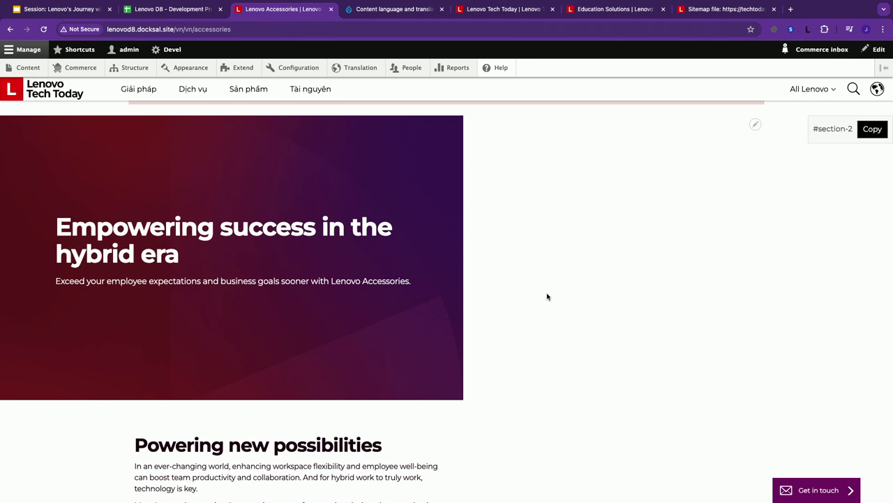
scroll(498, 263, up, 2)
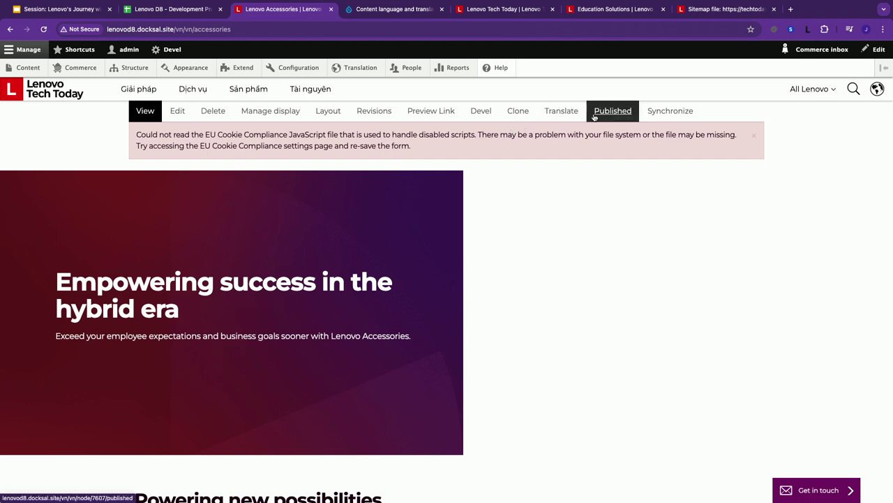
mouse_move(26, 74)
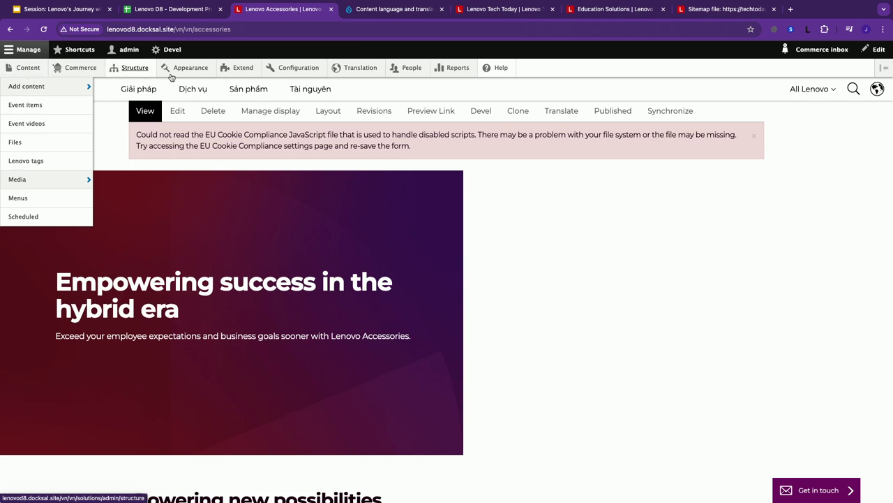
click(556, 109)
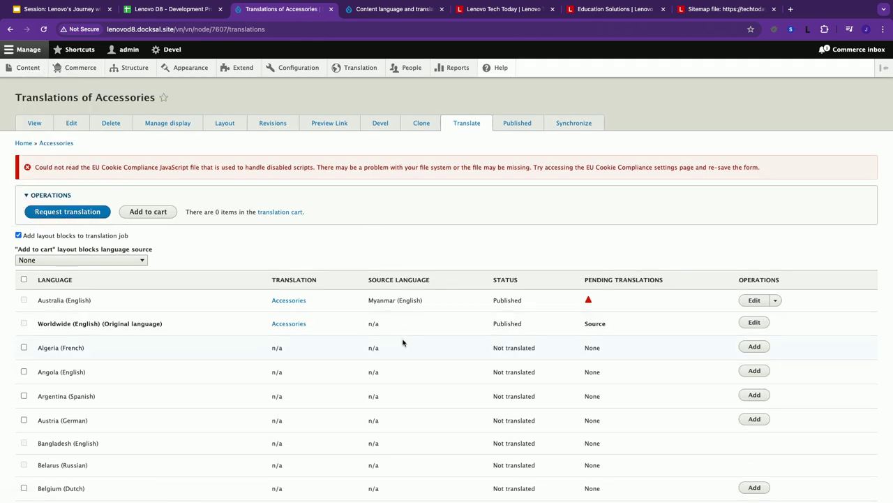
Scroll through the Accessories translation languages, then go to the main Content overview
scroll(403, 343, down, 5)
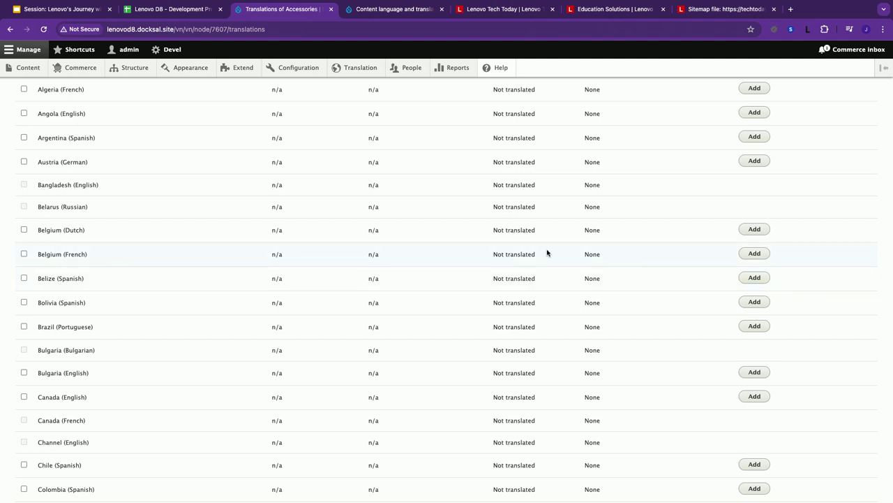
click(33, 67)
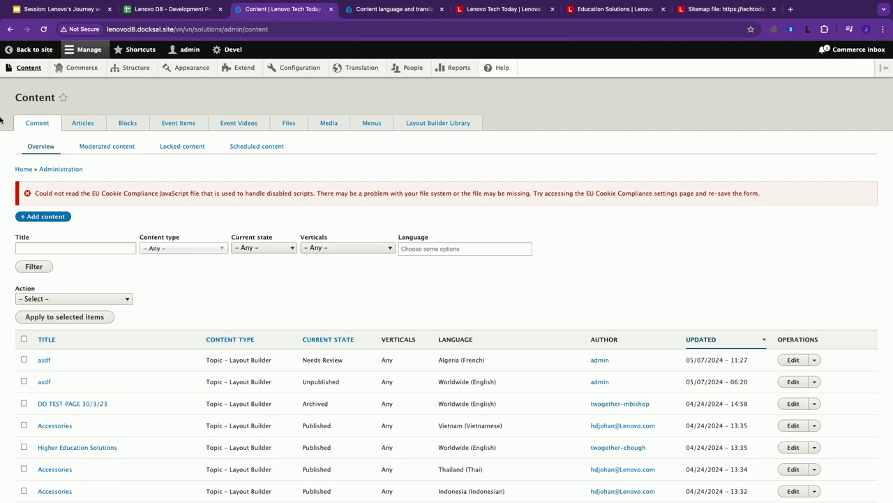
Filter the Content list by the Form content type to show the EMEA Event Registration Form translations
click(177, 250)
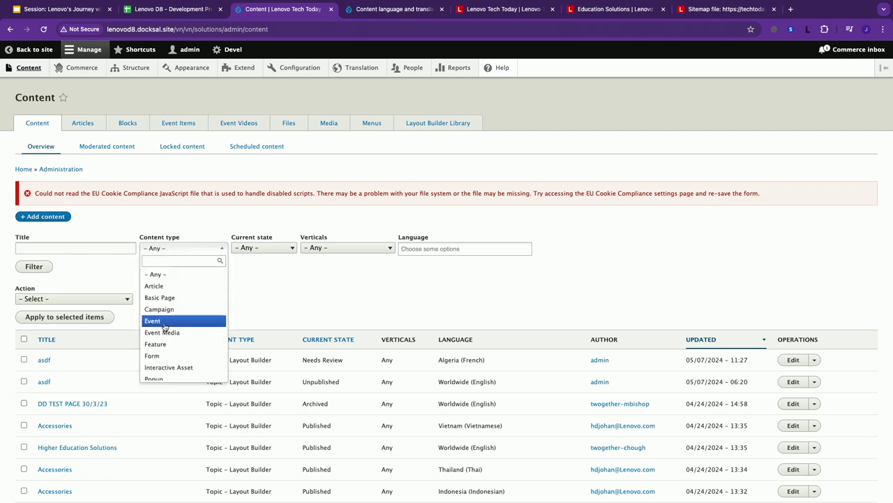
click(164, 355)
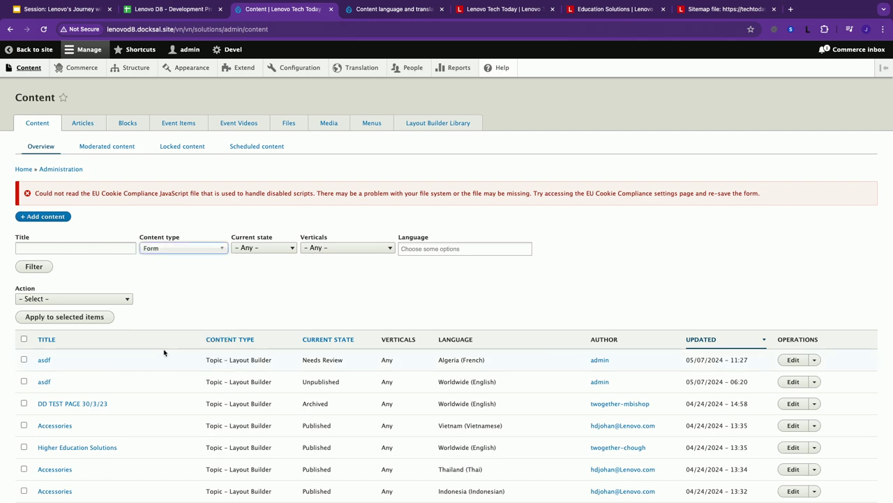
click(42, 265)
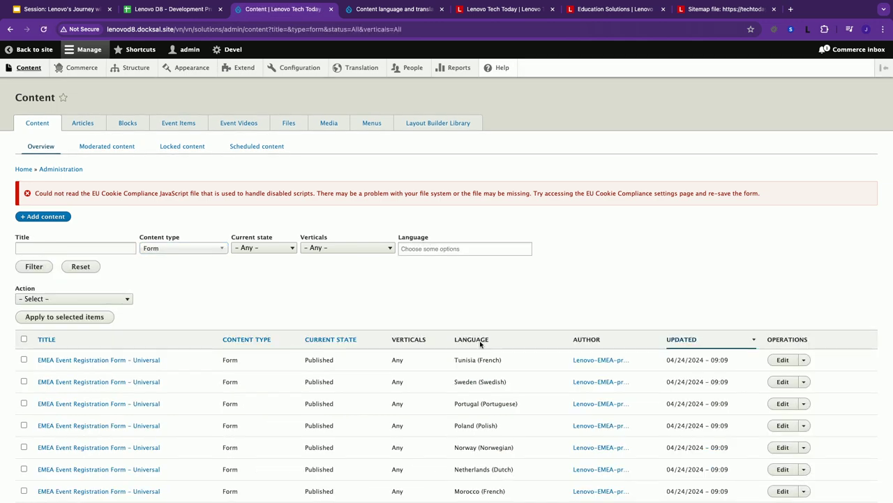
Open the Tunisia (French) registration form translation for editing, review its French fields, and go back
click(781, 360)
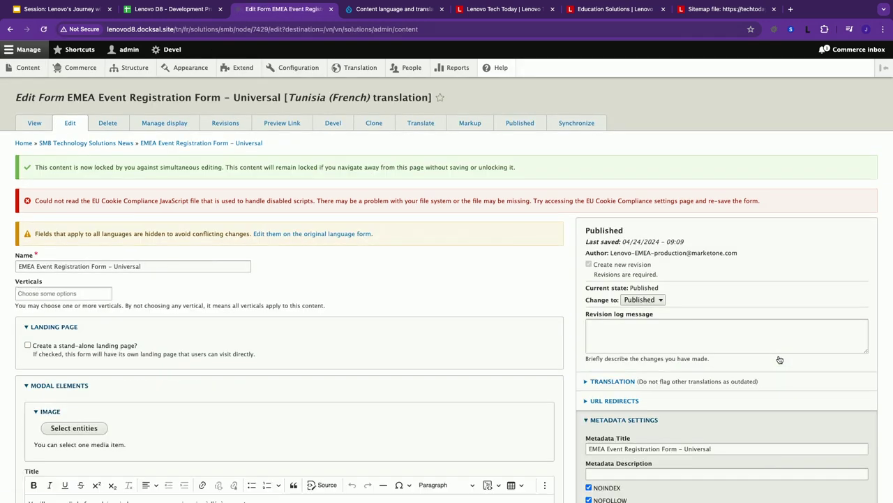
scroll(460, 369, down, 5)
scroll(459, 368, down, 3)
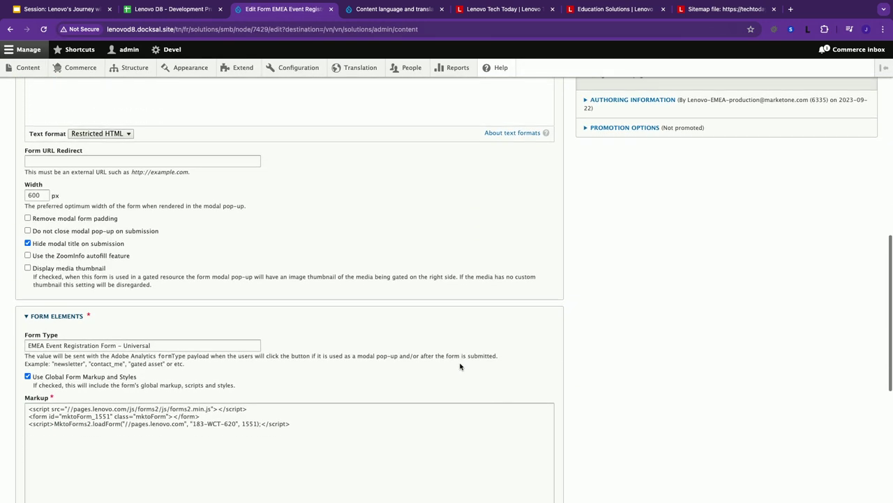
scroll(460, 366, up, 4)
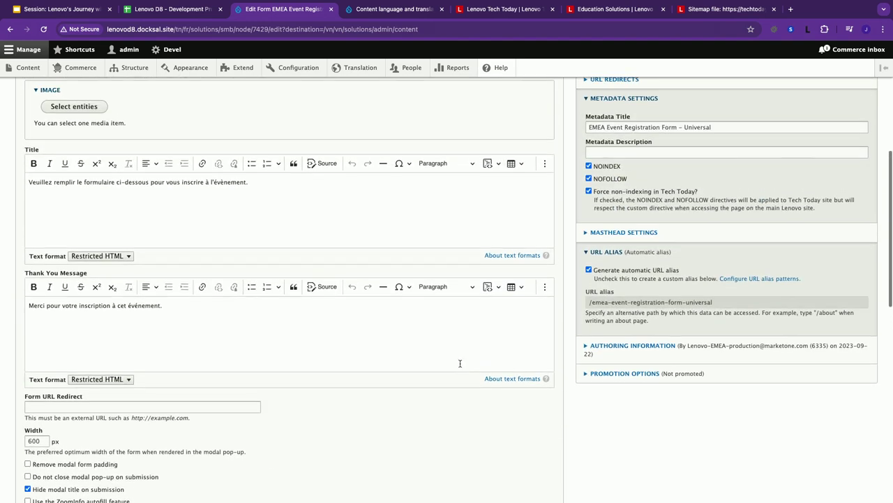
scroll(459, 363, up, 1)
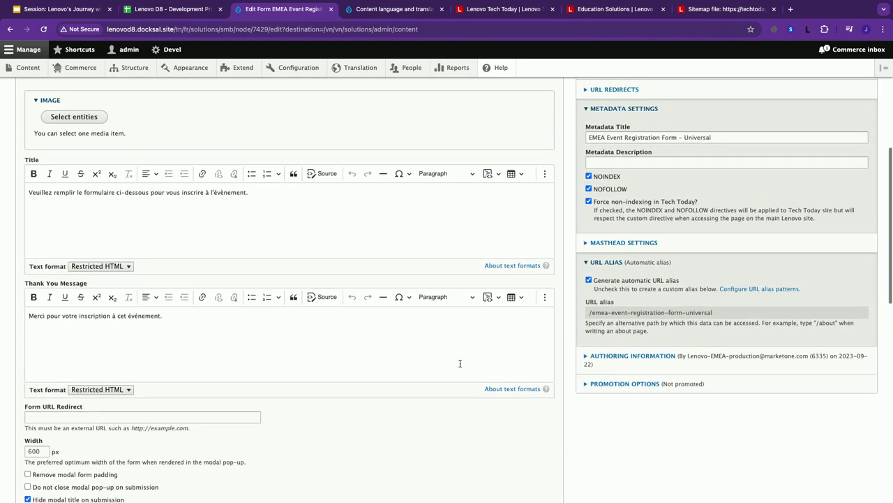
scroll(460, 363, up, 2)
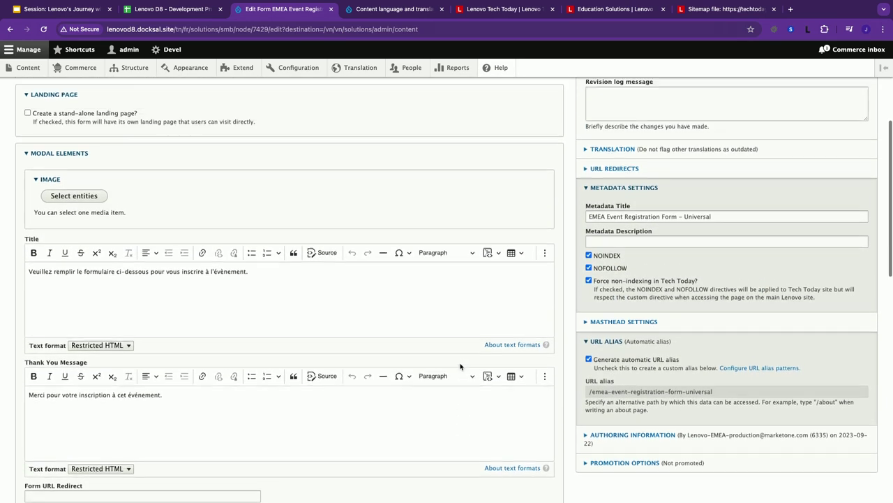
scroll(460, 363, down, 3)
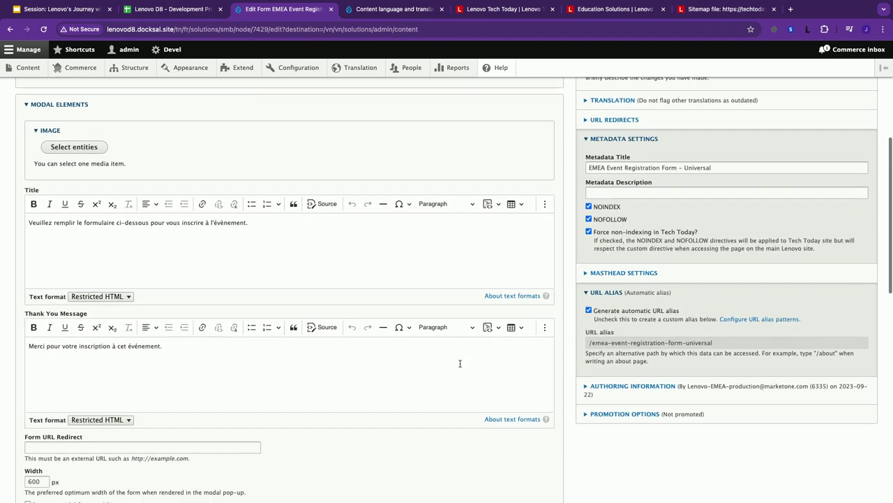
scroll(460, 363, down, 4)
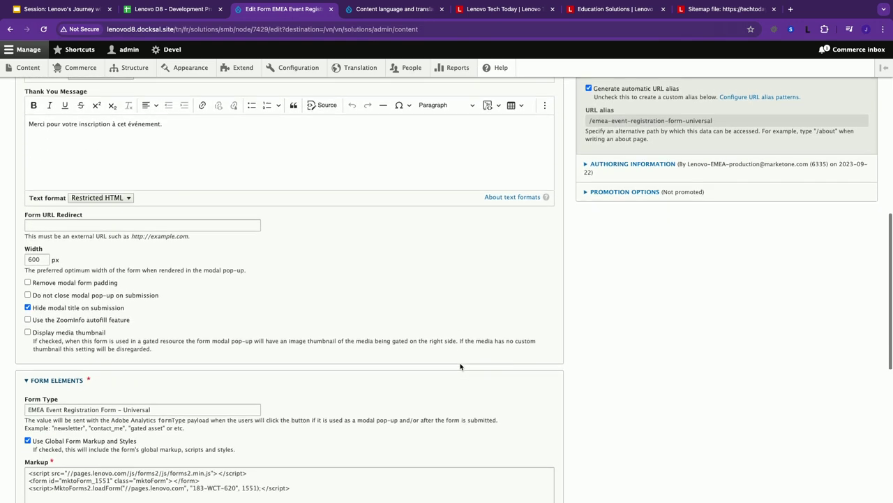
scroll(459, 367, down, 4)
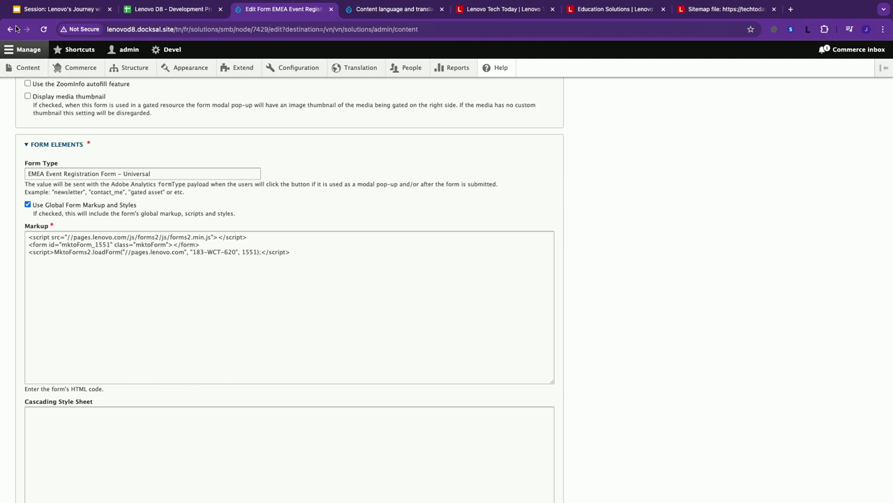
click(12, 29)
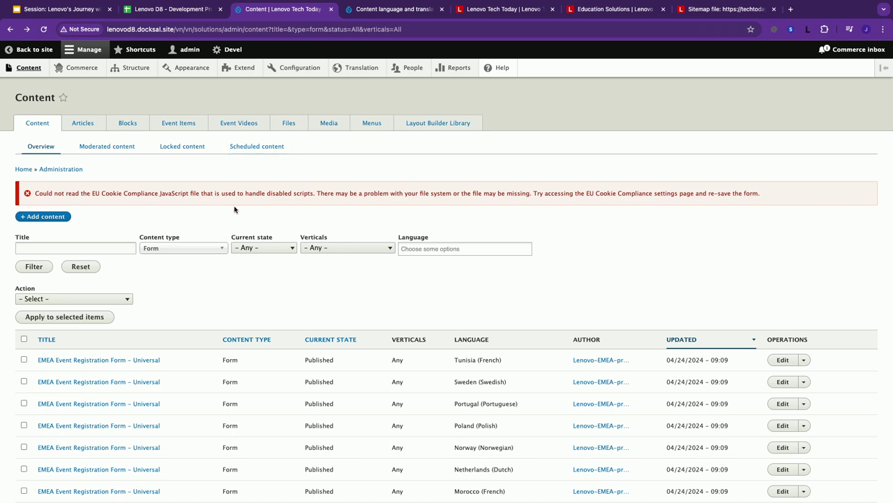
Filter the Content list to the Interactive Asset content type and scroll through the results
click(193, 250)
click(184, 363)
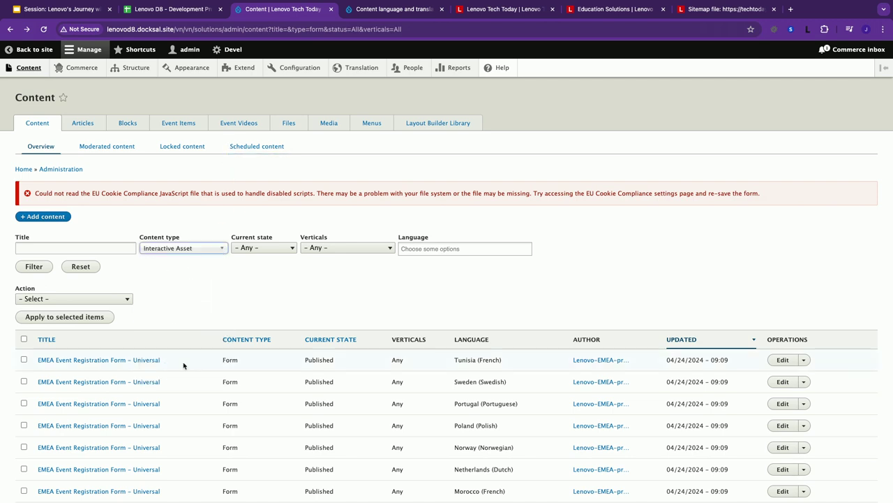
click(33, 268)
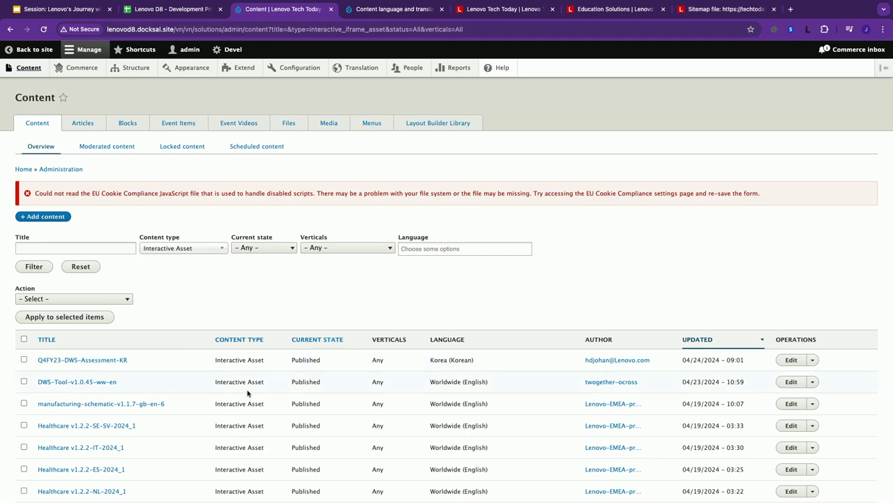
scroll(248, 392, down, 5)
scroll(247, 391, down, 10)
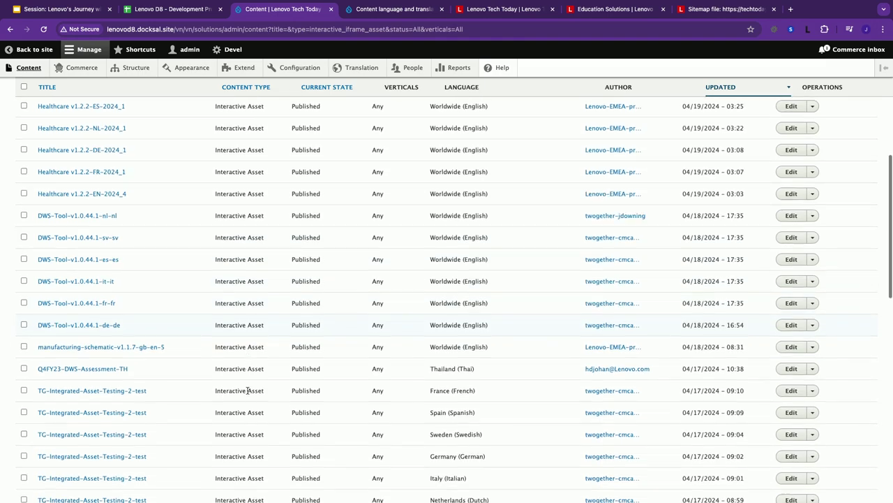
scroll(248, 392, down, 1)
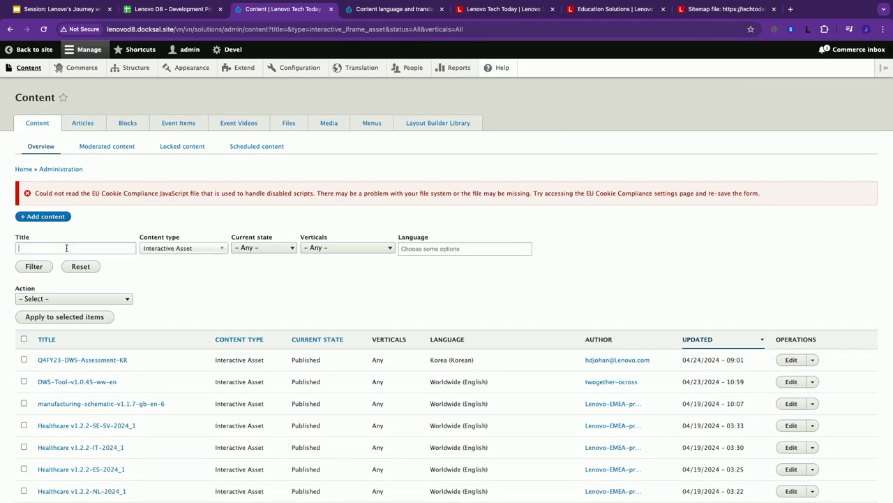
Filter the Interactive Asset list by the title 'room' to show the Room Configurator versions
click(67, 248)
text(resou)
key(BackSpace)
key(BackSpace)
key(BackSpace)
key(BackSpace)
text(oom)
key(Return)
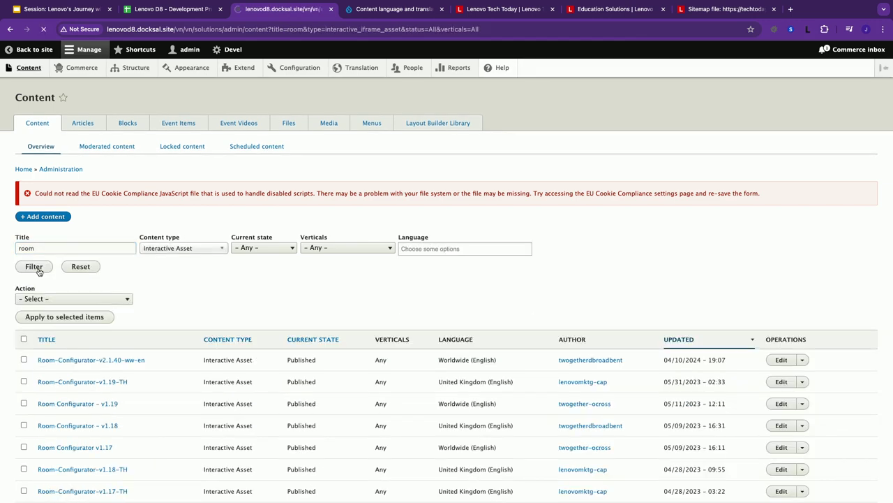
scroll(151, 348, down, 1)
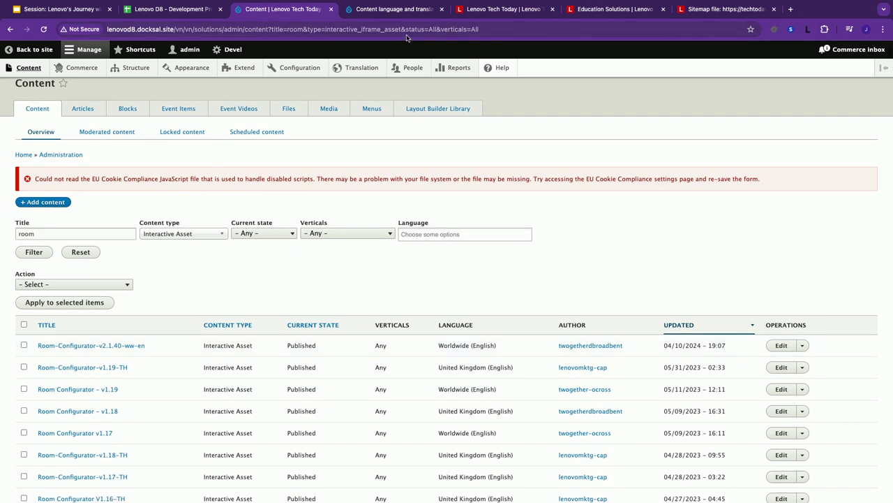
Load the Room Configurator at /ww/en/room on Lenovo Tech Today and start it
click(470, 16)
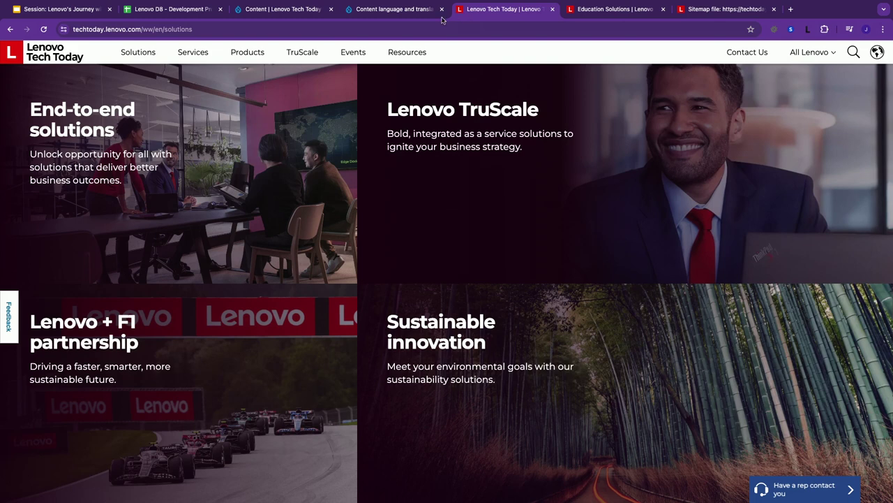
click(321, 27)
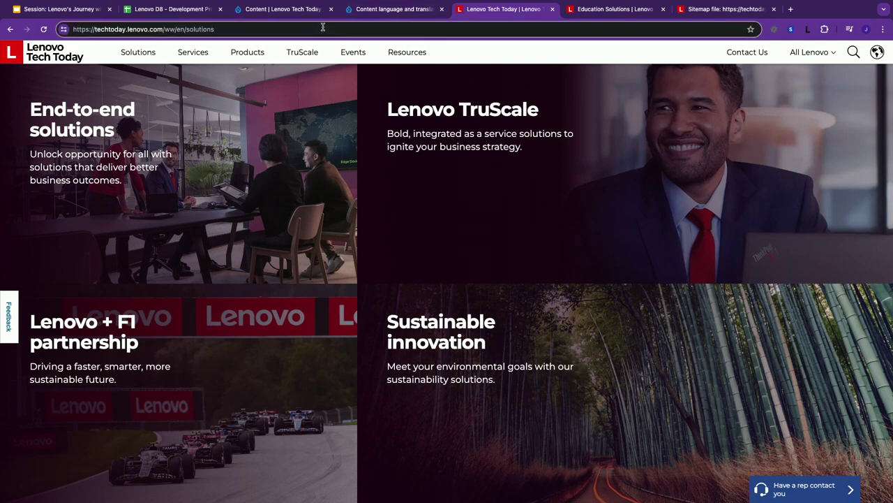
key(BackSpace)
key(BackSpace)
key(BackSpace)
key(BackSpace)
key(BackSpace)
key(BackSpace)
key(BackSpace)
key(BackSpace)
key(BackSpace)
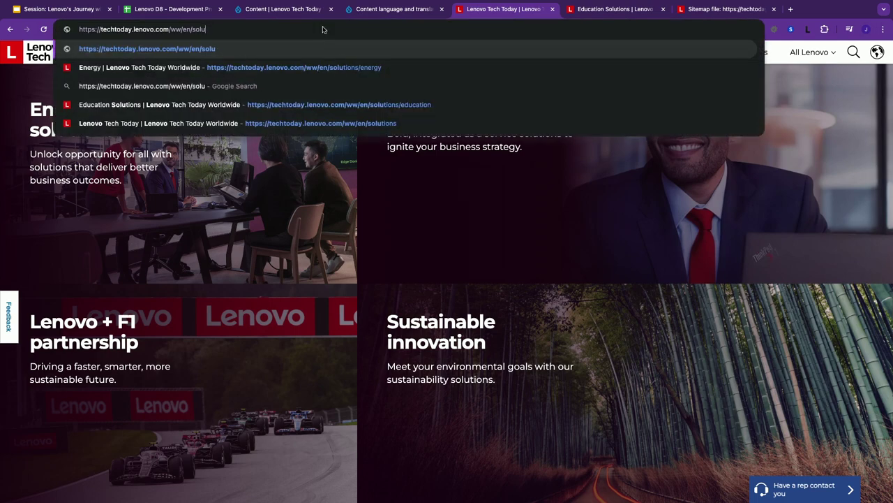
text(room)
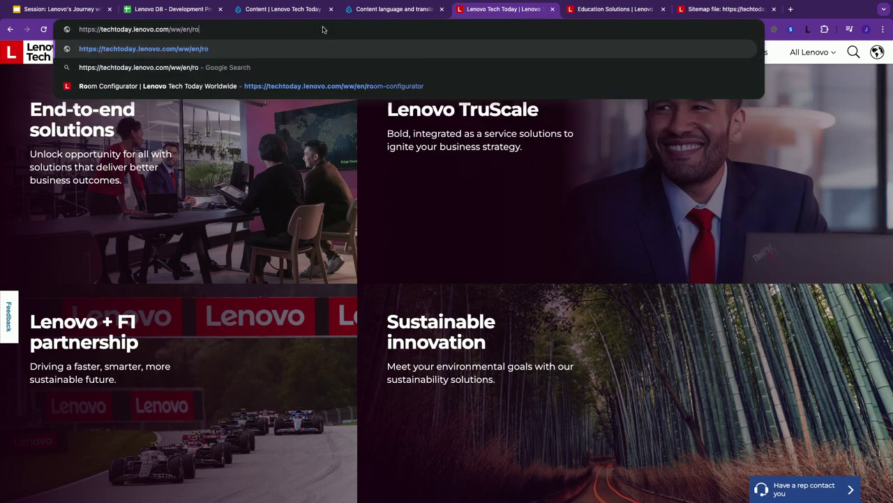
click(322, 81)
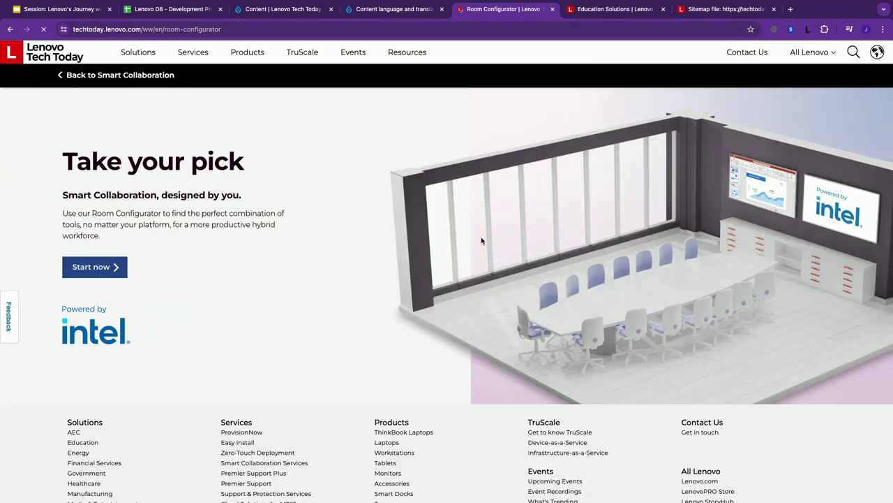
click(101, 272)
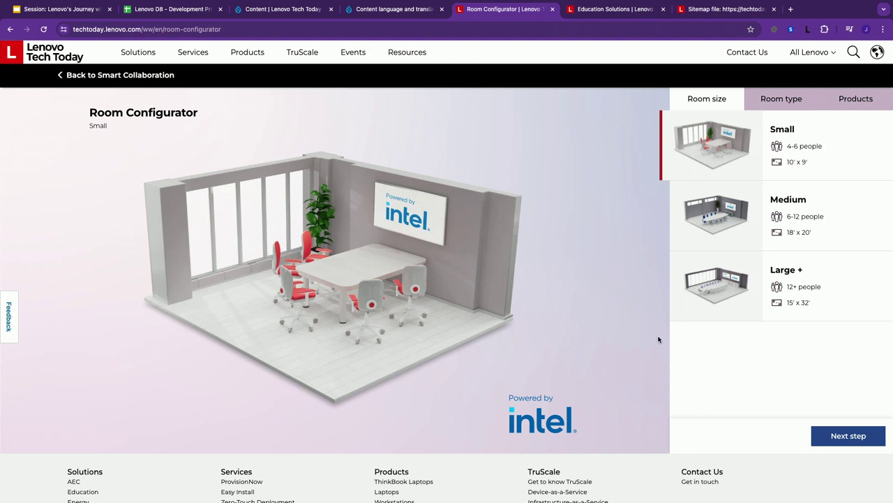
Advance the configurator to the products step, close the product details, then return to room type
click(829, 437)
click(830, 438)
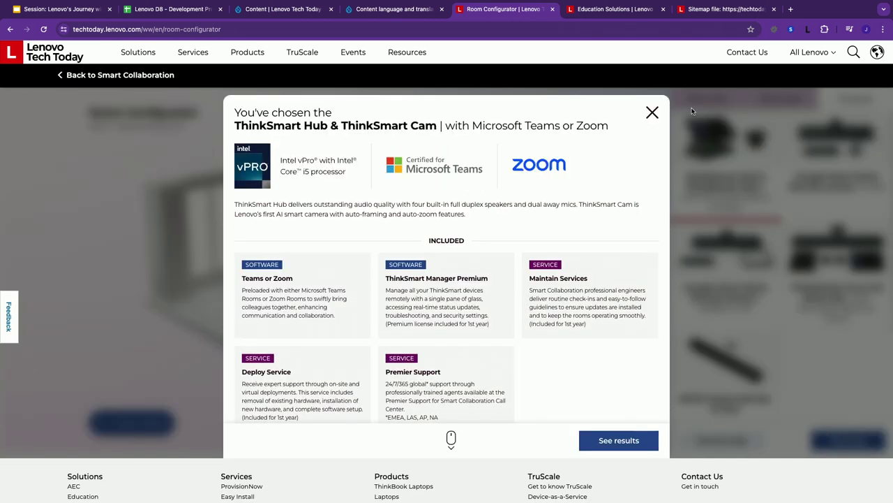
click(651, 113)
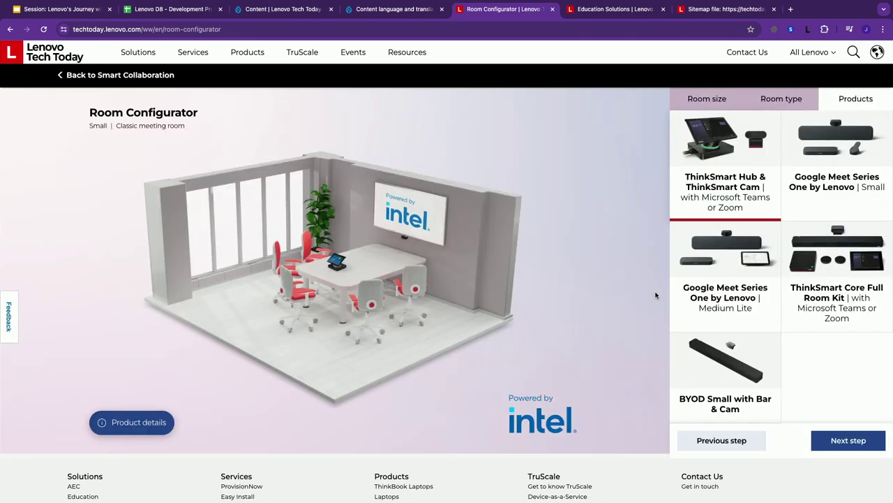
click(722, 441)
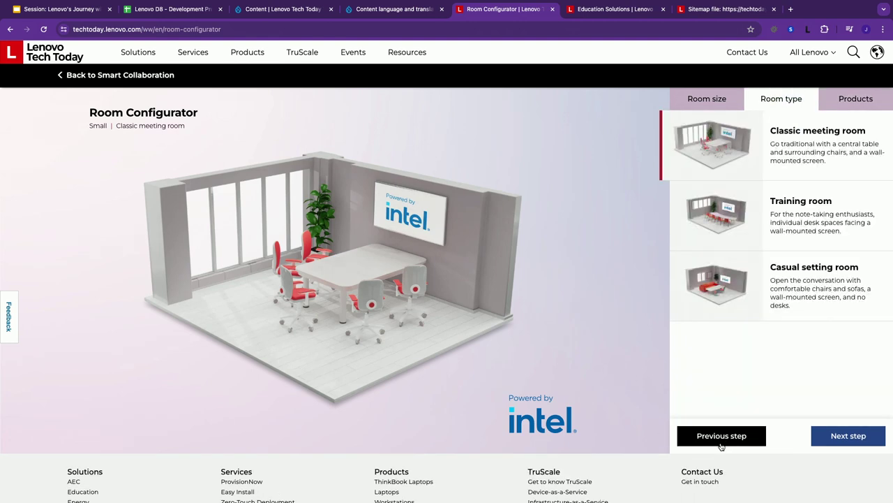
Compare the Casual, Training and Classic meeting room layouts, settling on Classic
click(709, 284)
click(717, 240)
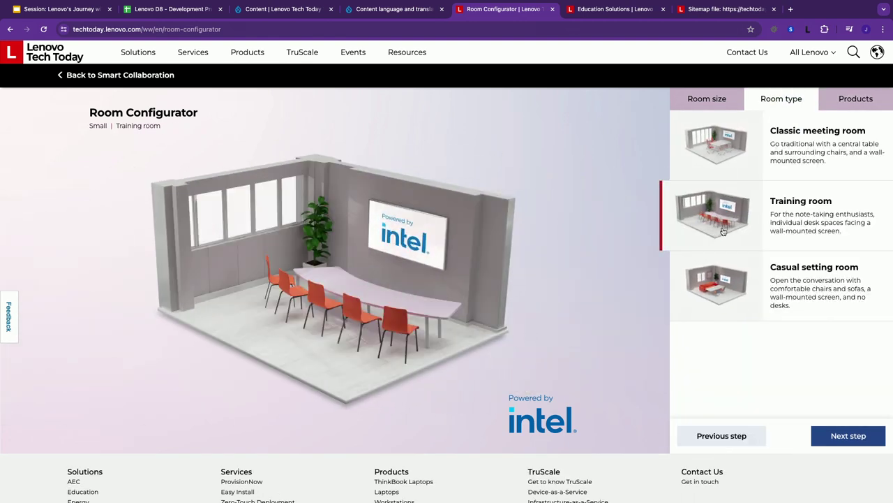
click(719, 150)
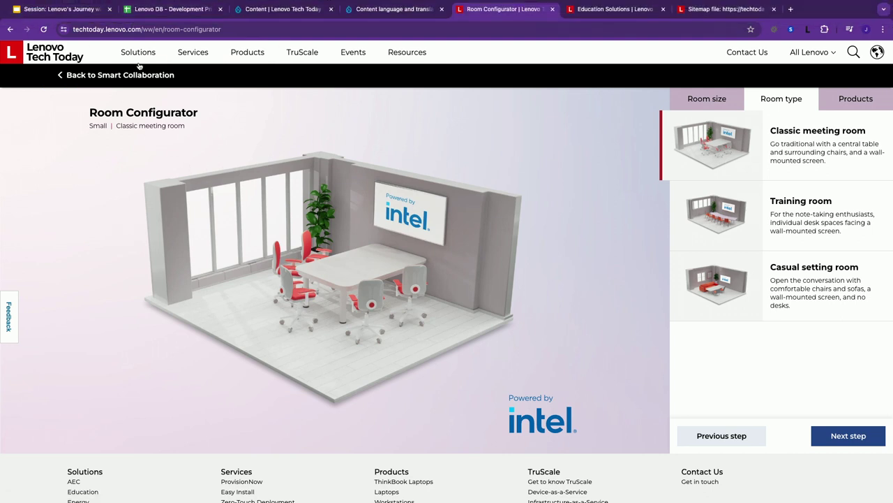
Go back to the Drupal content list filtered to 'room' Interactive Assets
click(271, 16)
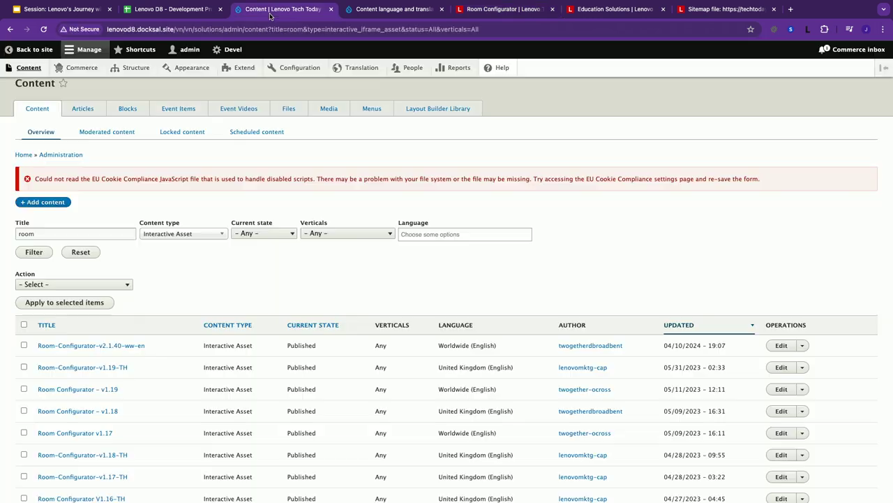
Open the Room-Configurator-v2.1.40-ww-en asset, then load the full admin content listing
click(116, 347)
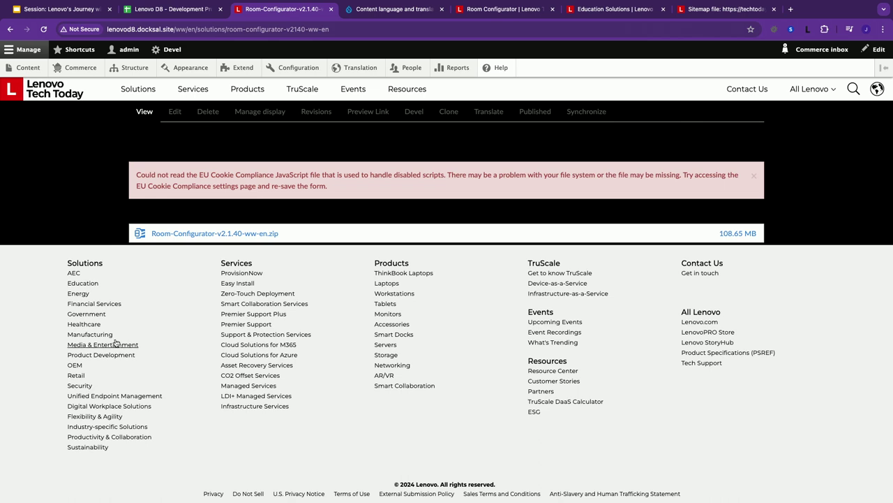
mouse_move(50, 14)
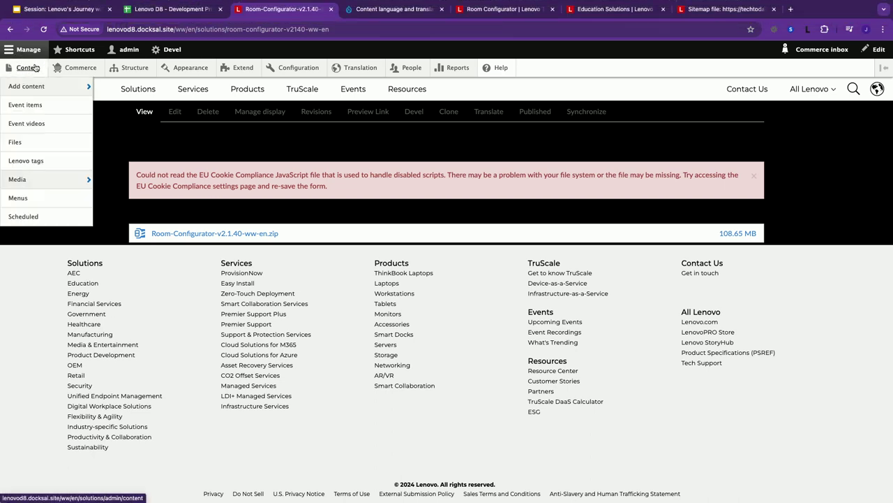
click(35, 67)
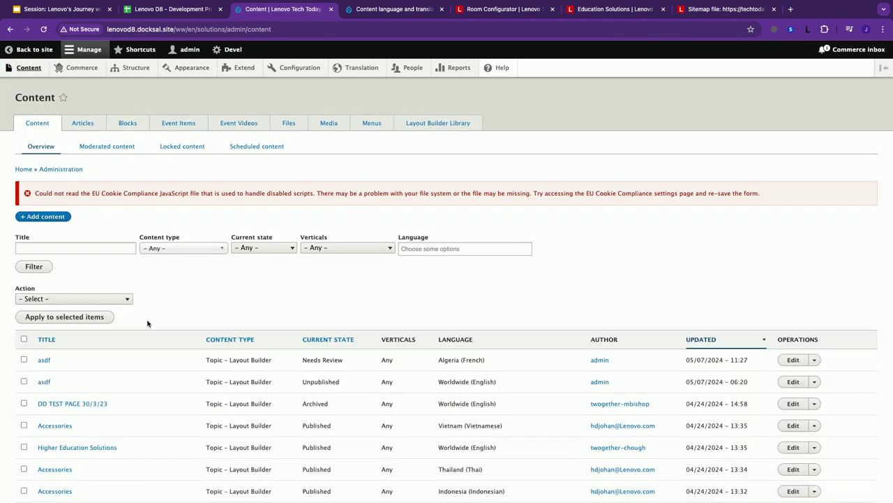
scroll(147, 323, down, 2)
scroll(147, 324, down, 1)
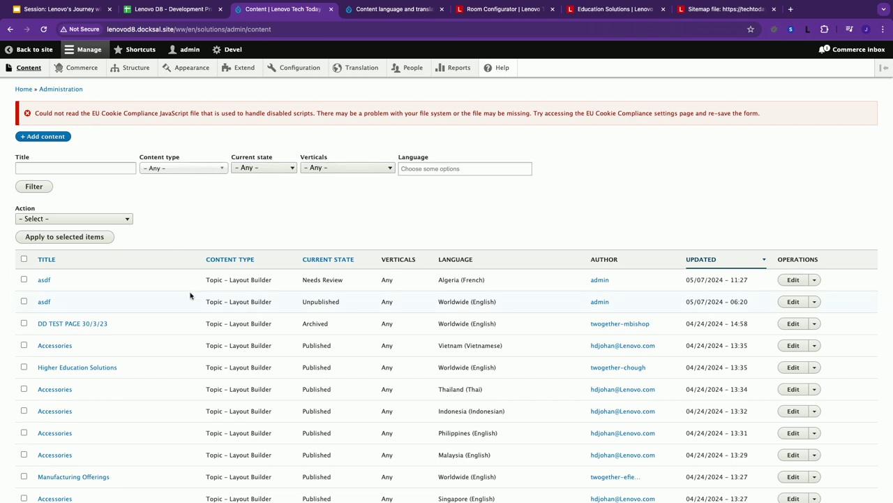
scroll(189, 295, down, 1)
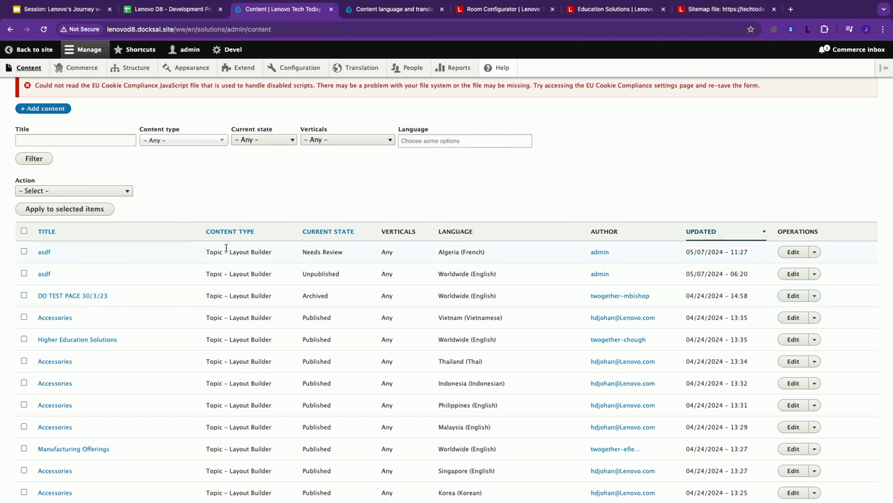
click(184, 142)
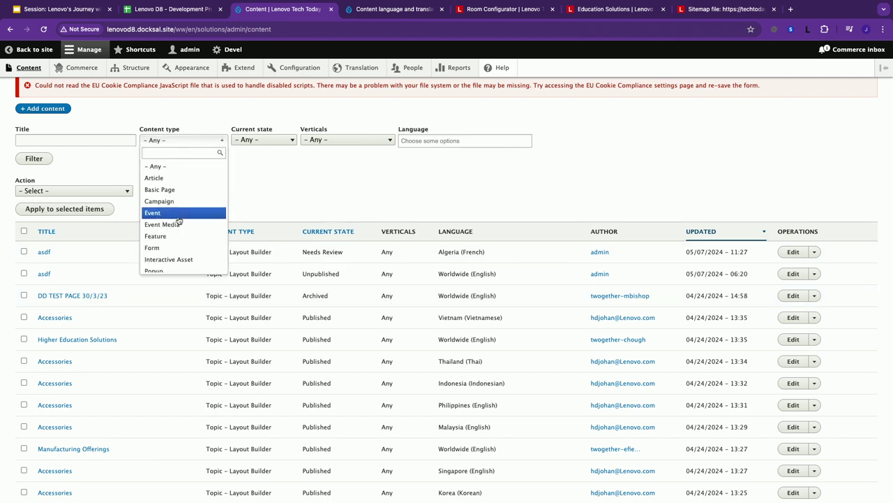
scroll(179, 221, down, 8)
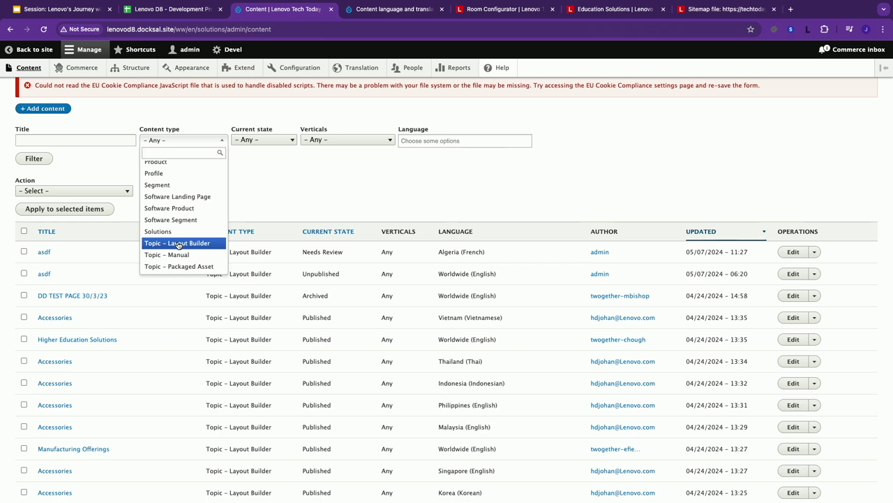
click(285, 185)
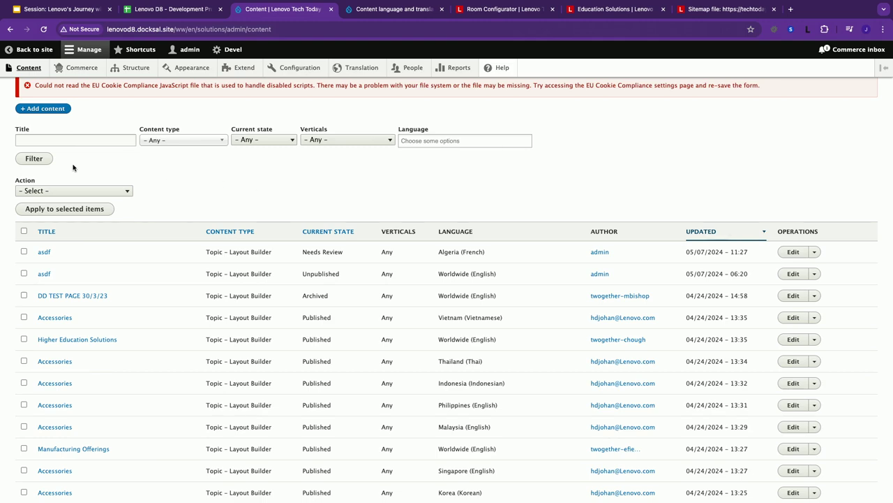
click(75, 14)
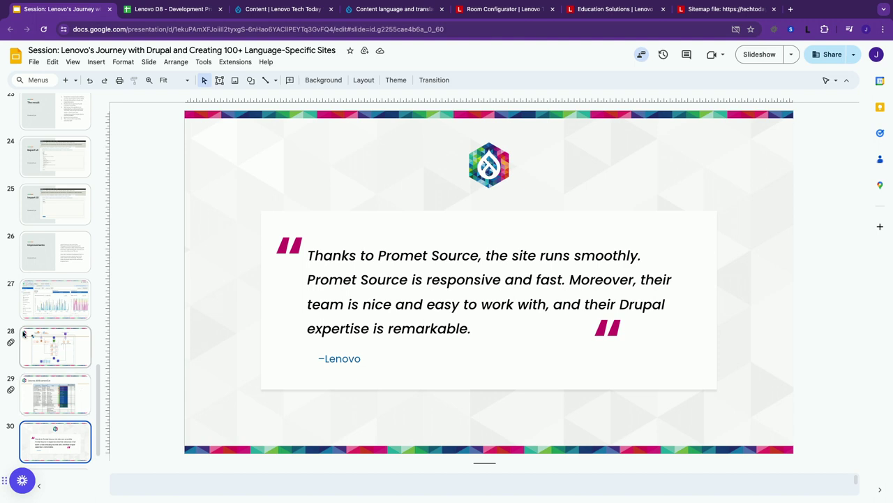
Show the Questions slide, then open slide 9's sitemap_index.xml link in a new tab
scroll(69, 419, down, 2)
click(57, 451)
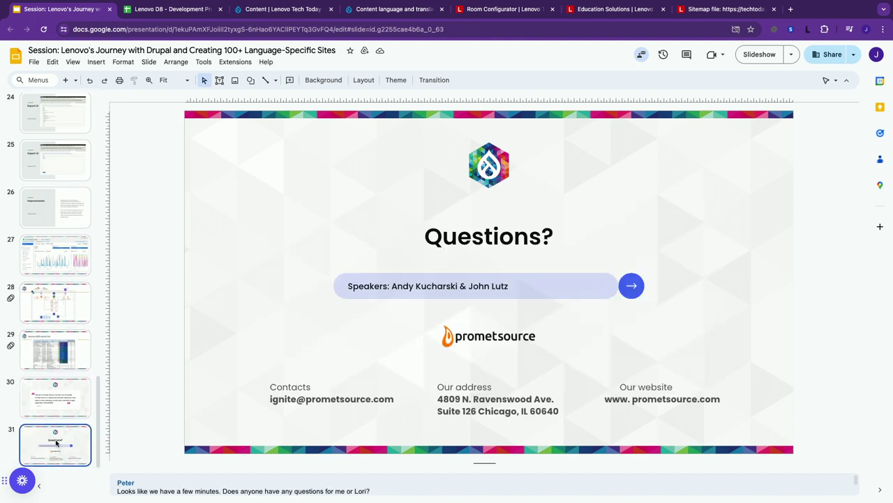
scroll(44, 278, up, 5)
scroll(44, 278, up, 5)
scroll(44, 278, up, 3)
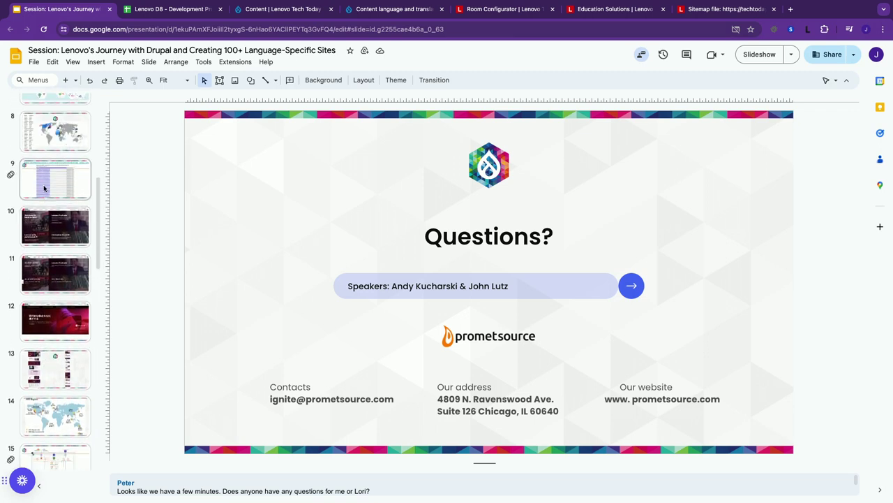
click(44, 187)
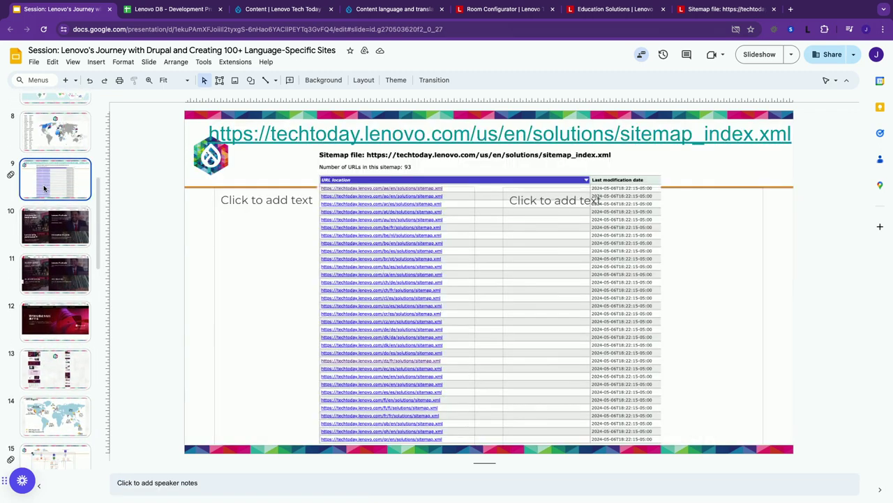
click(243, 142)
click(258, 153)
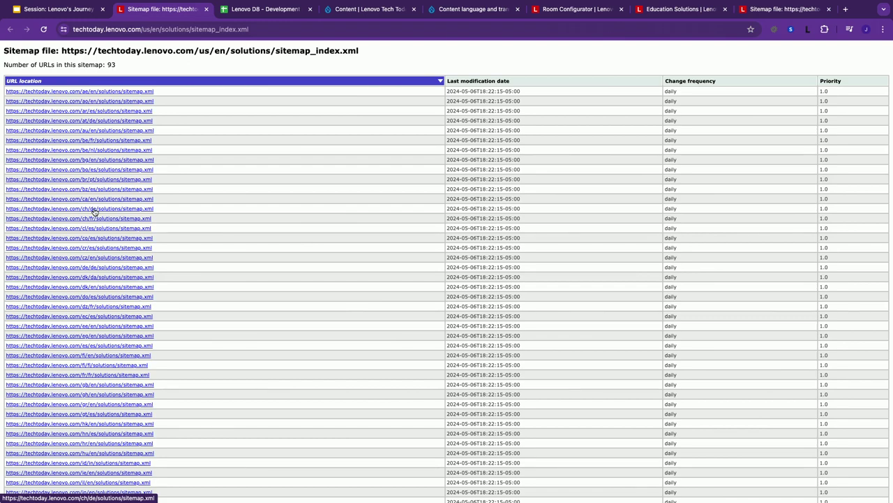
scroll(96, 237, down, 3)
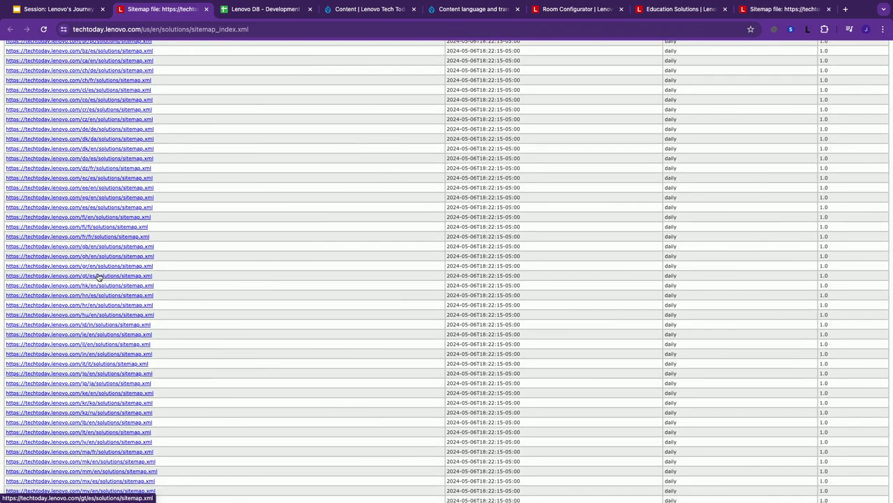
scroll(99, 277, up, 3)
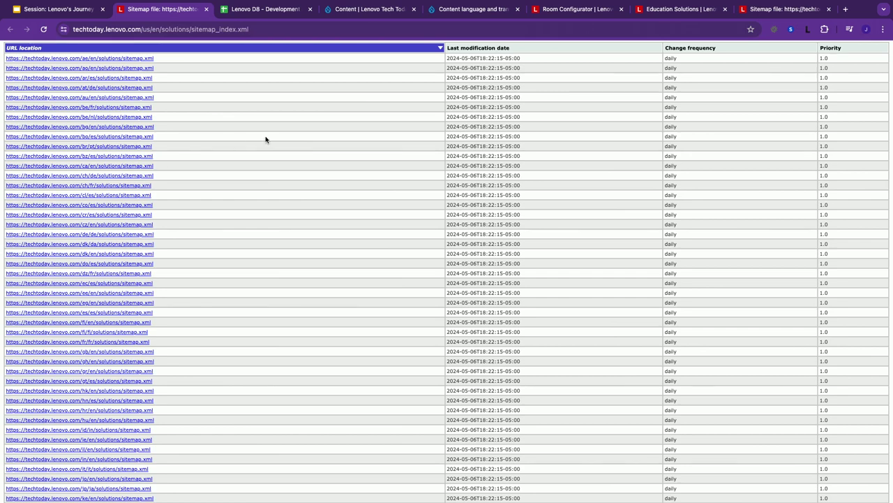
View the Education Solutions page's HTML source, then return to the rendered page
click(564, 10)
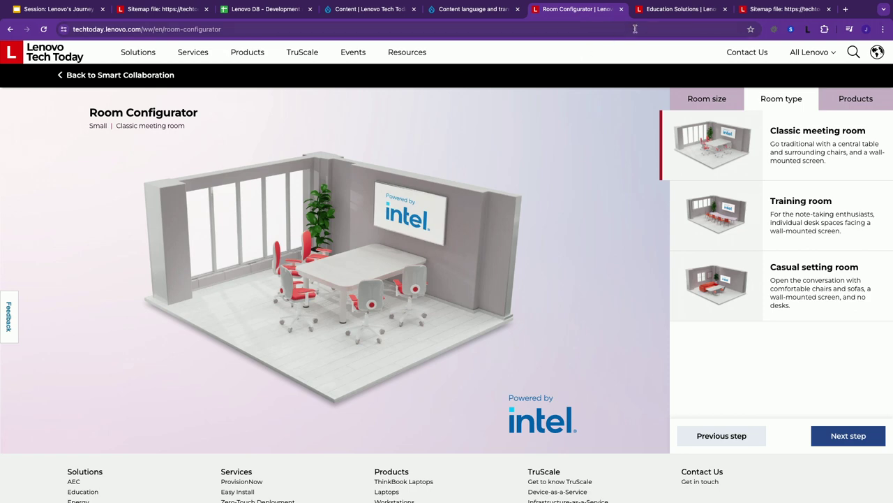
click(654, 11)
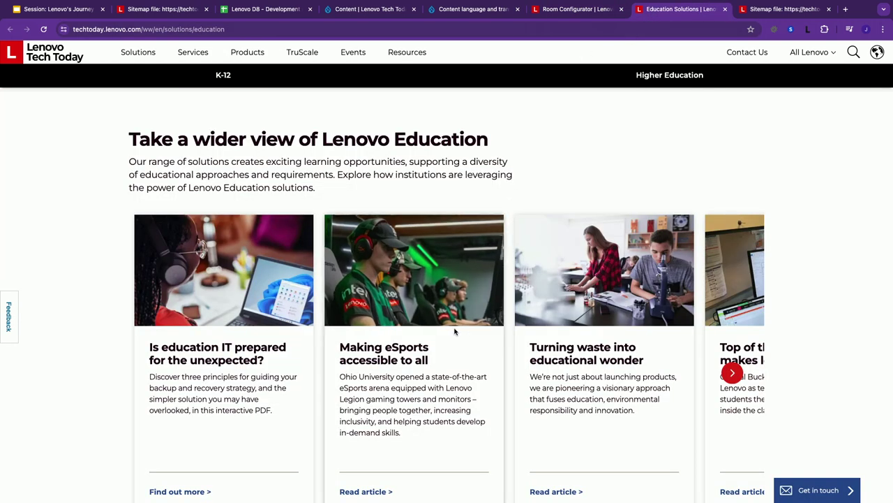
right_click(84, 423)
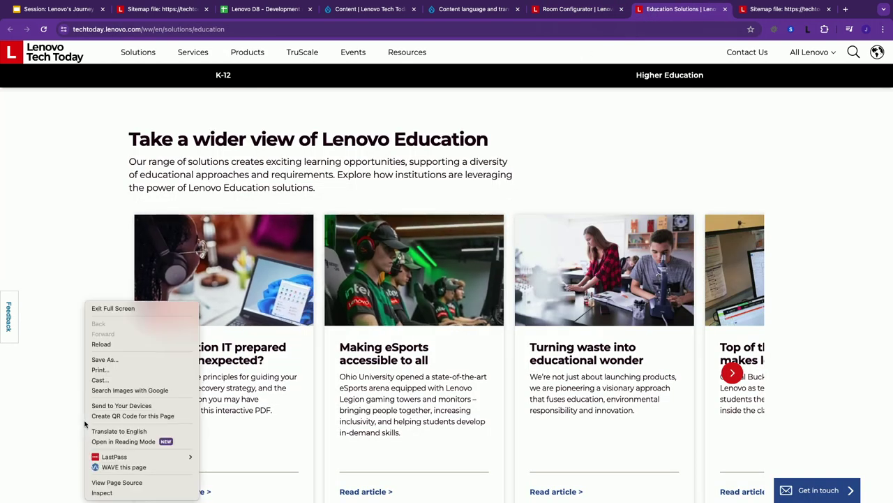
click(113, 482)
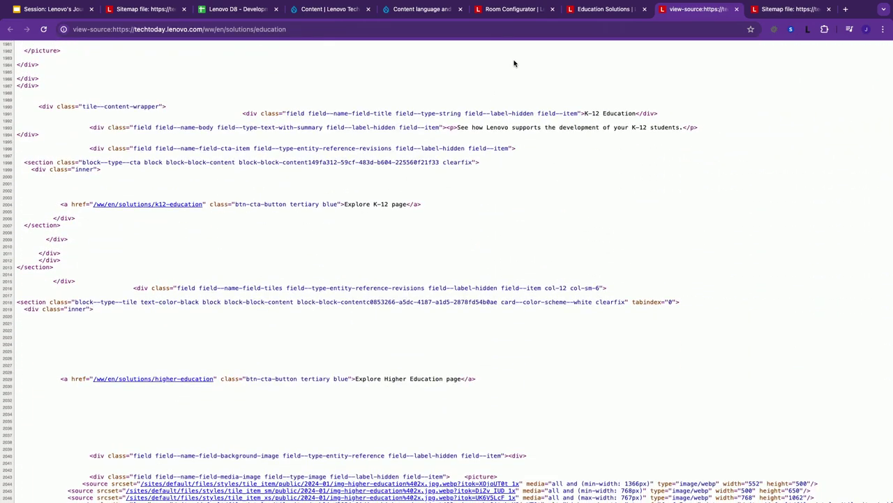
click(599, 13)
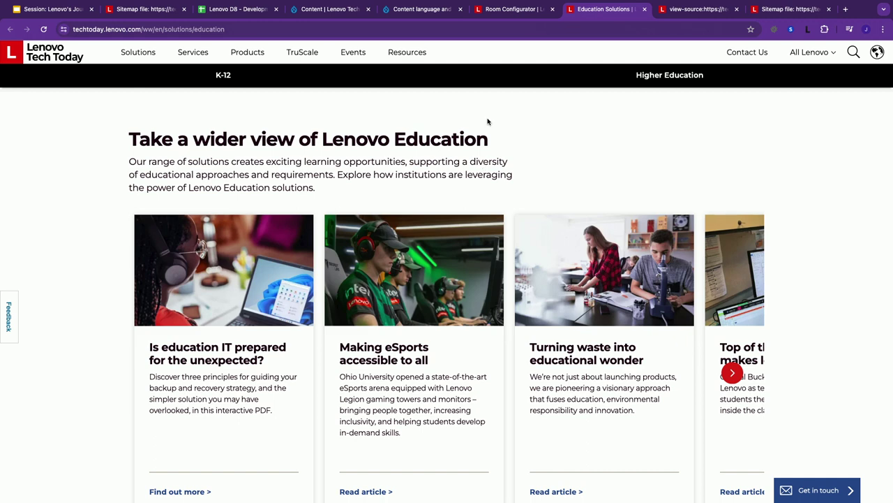
mouse_move(558, 6)
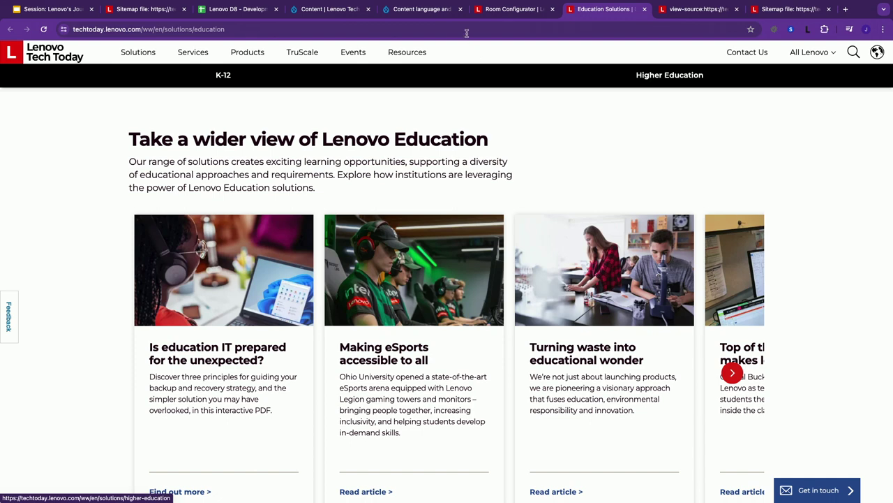
Show closing slide 31 'Questions?', then return to the us/en sitemap index
click(68, 10)
scroll(64, 338, down, 10)
scroll(65, 338, down, 4)
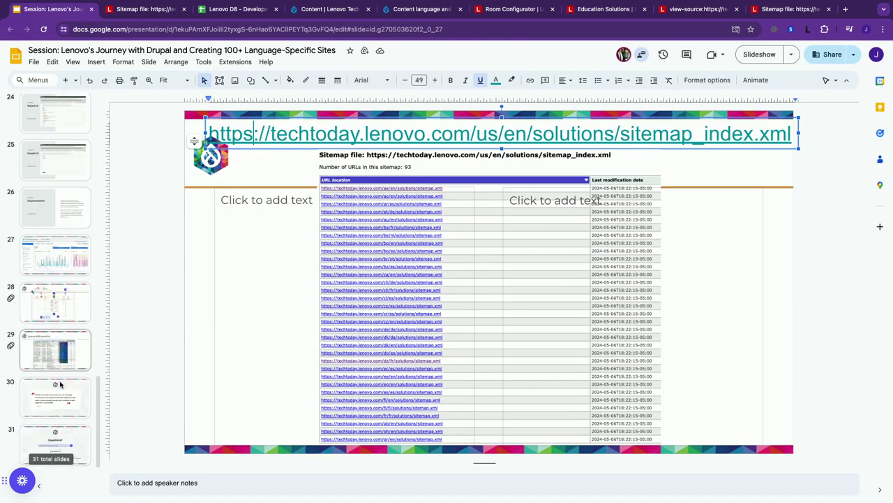
click(62, 442)
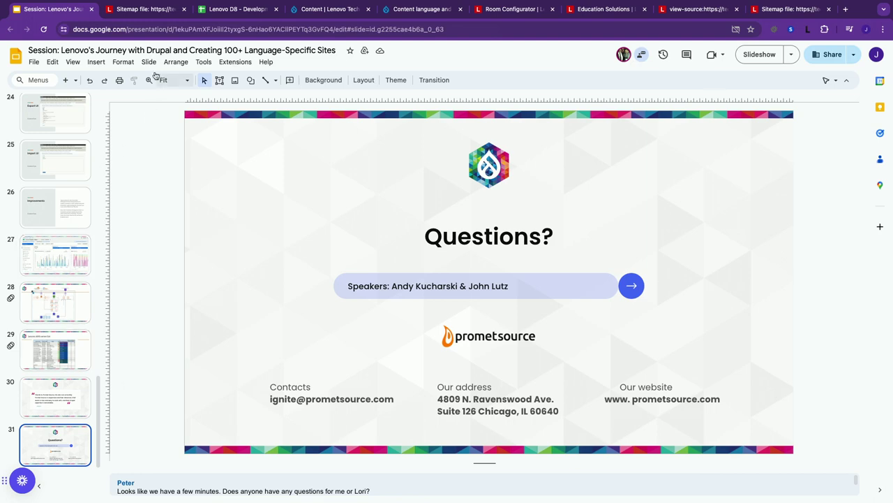
click(148, 9)
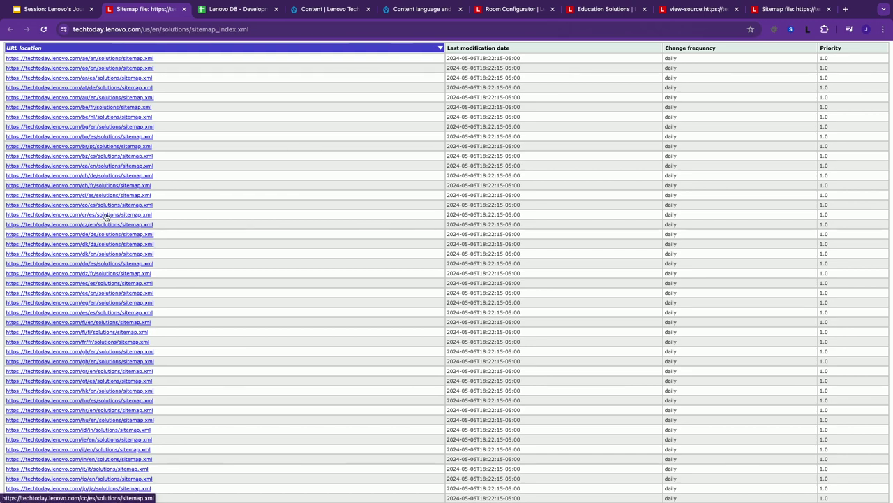
Open the jp/ja solutions sitemap of 96 URLs, then go back to the index
scroll(111, 283, down, 2)
scroll(110, 282, down, 2)
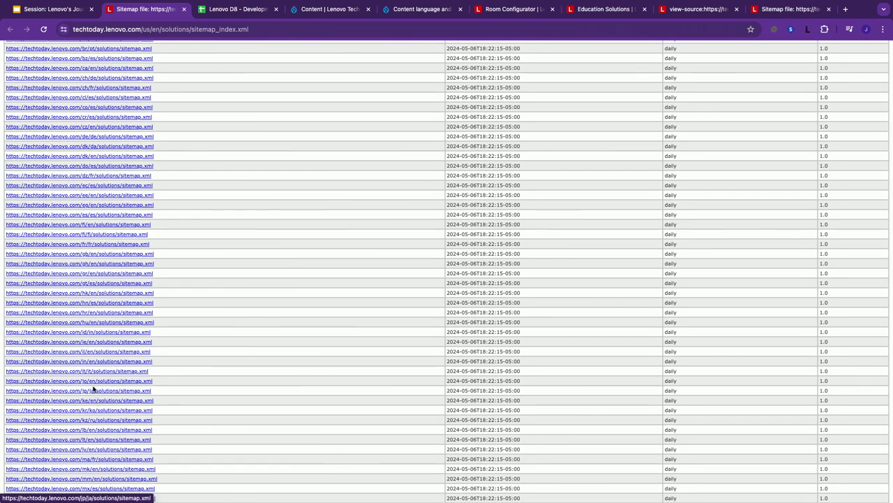
click(92, 393)
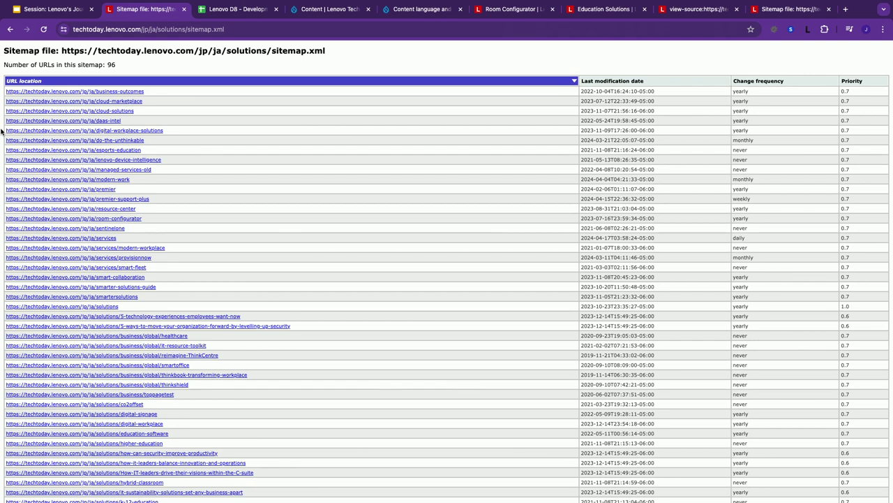
click(10, 30)
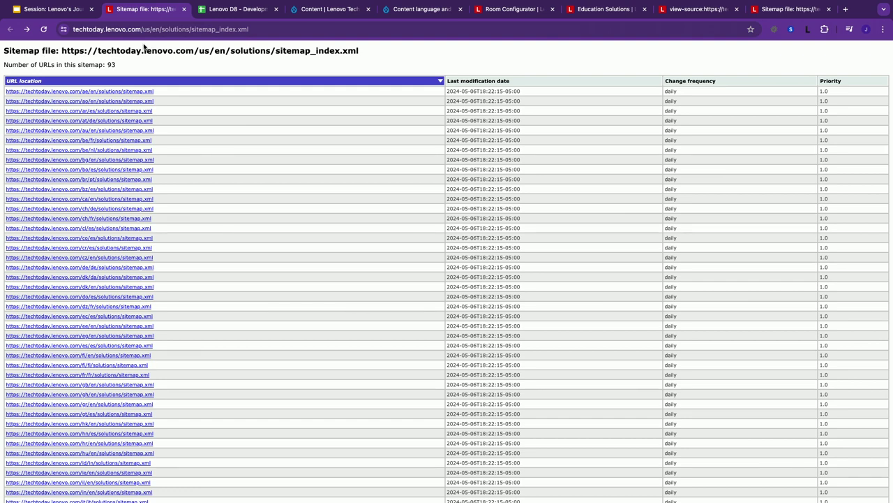
Show slide 17, the Background content-sync slide linking Promet Source, Lenovo and Lionbridge
click(68, 14)
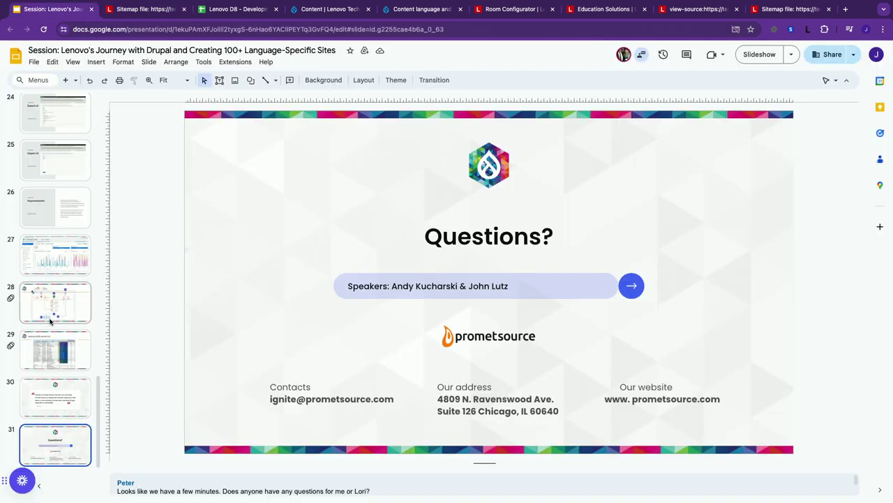
scroll(49, 321, up, 5)
scroll(50, 321, up, 4)
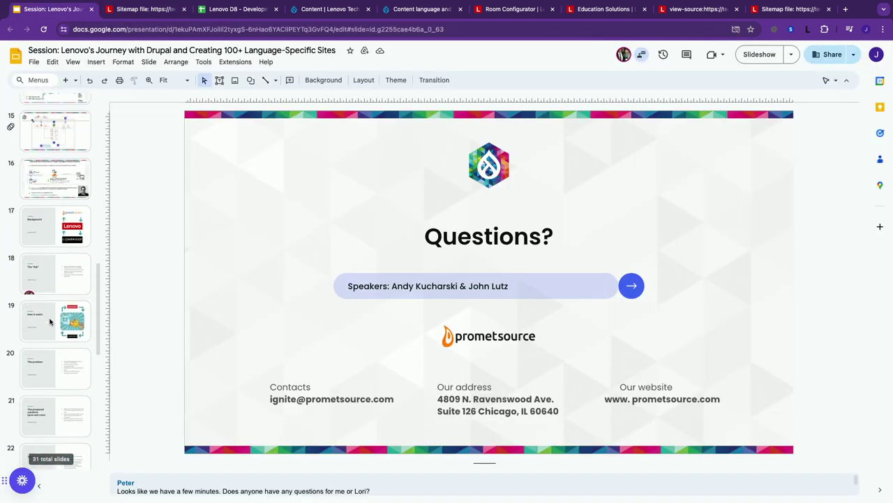
click(53, 225)
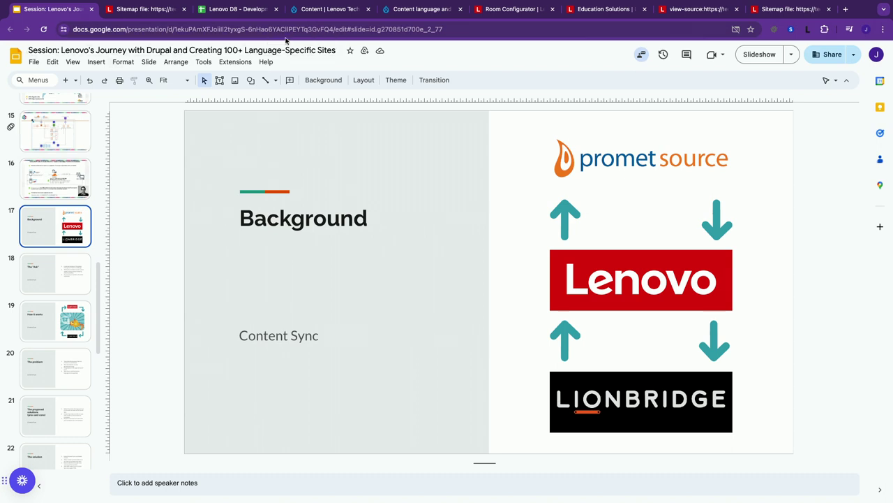
Scroll the Education Solutions page to its 'Encourage learning without limitation' section
click(586, 13)
scroll(461, 230, down, 10)
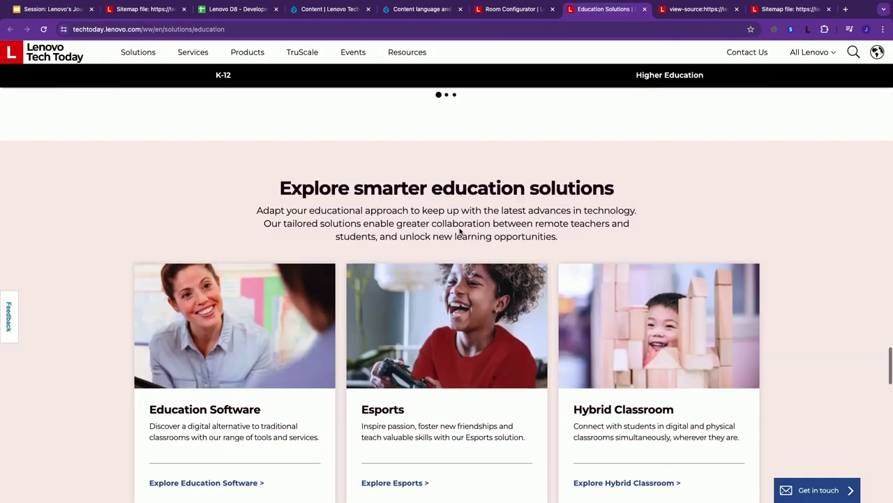
scroll(459, 229, up, 15)
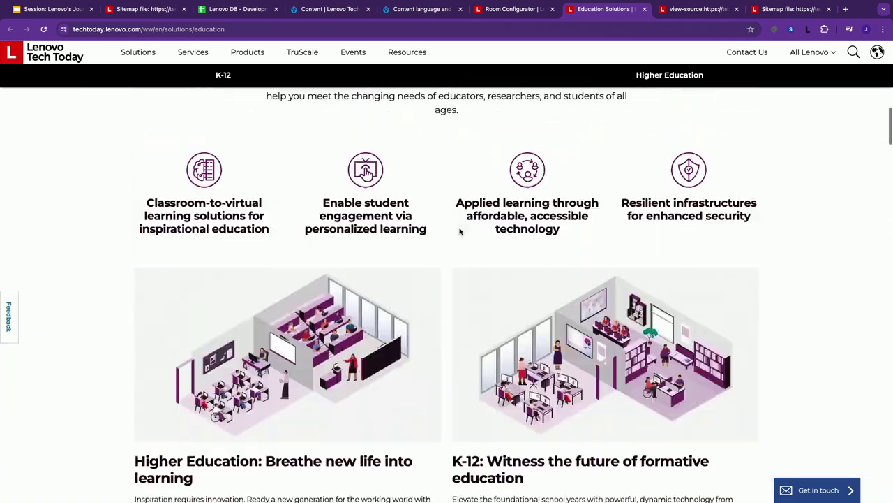
scroll(459, 230, up, 2)
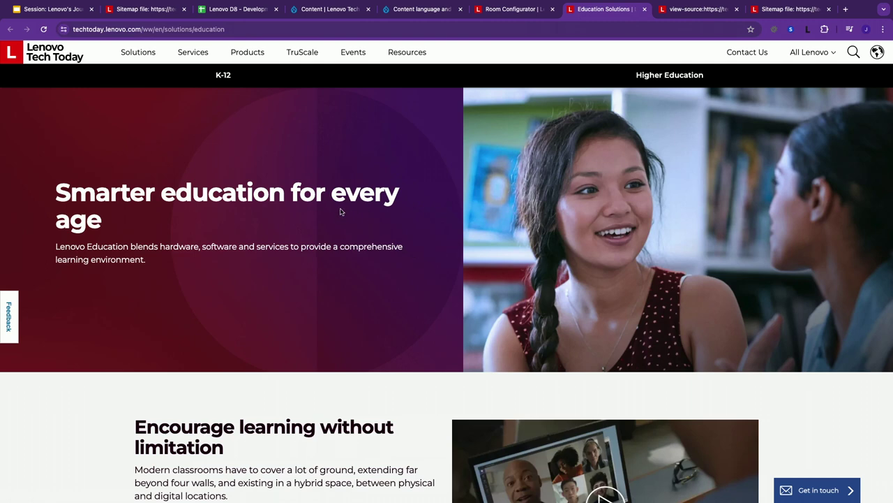
scroll(355, 297, down, 3)
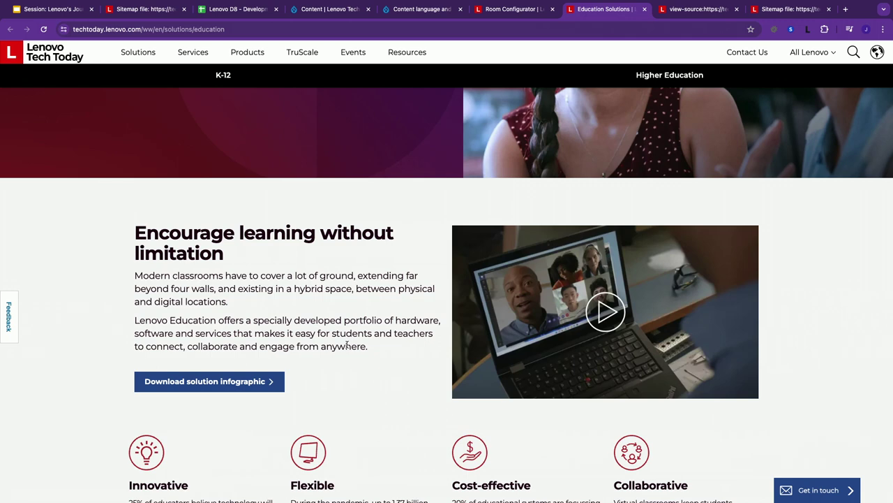
scroll(347, 344, down, 2)
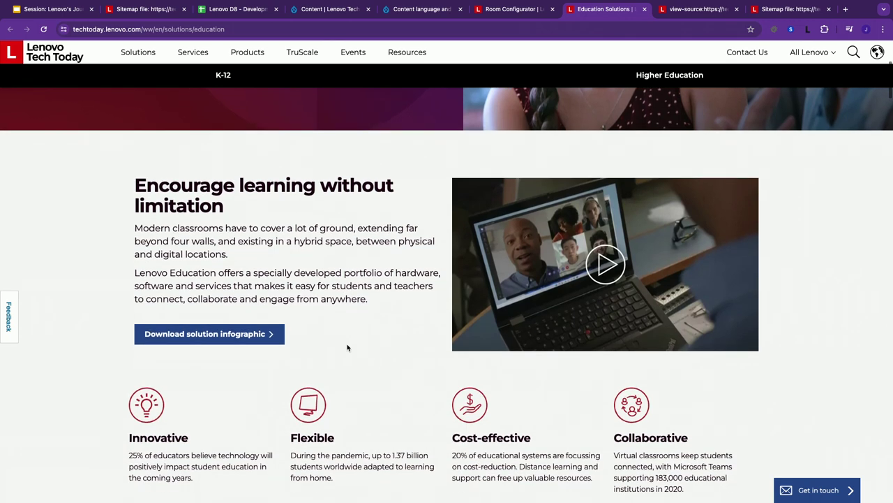